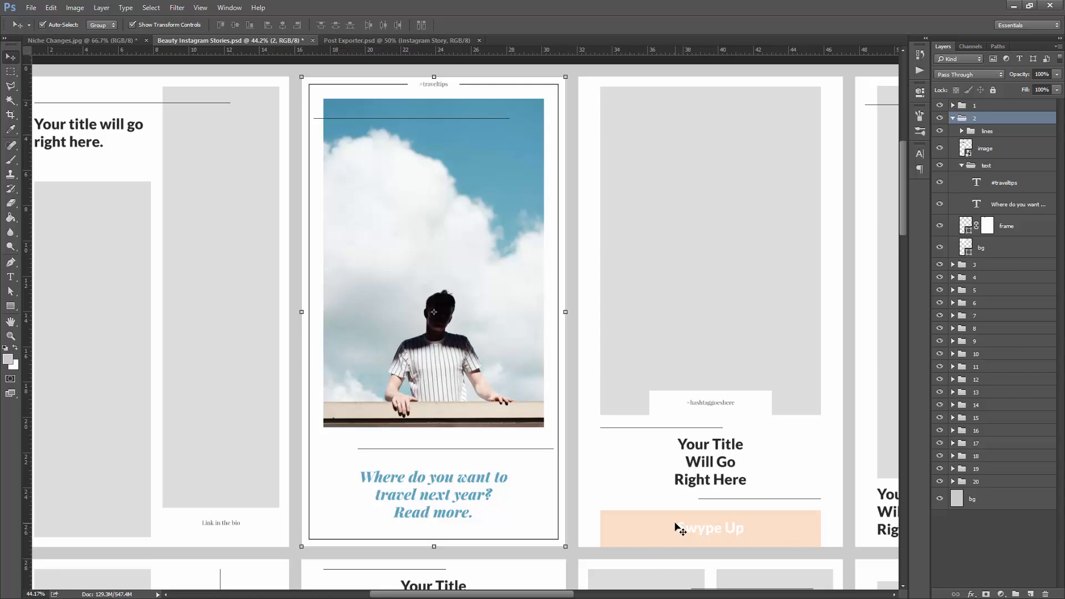
- Open the contents of the smart object "image" in group 2 for editing
left_click(13, 75)
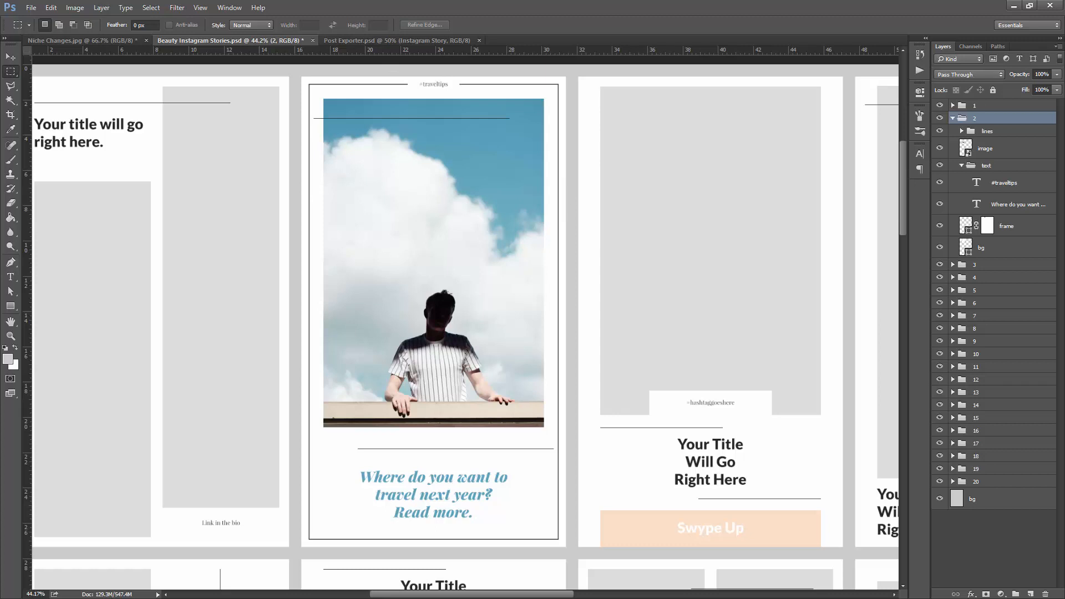
left_click(1006, 222)
left_click(988, 151)
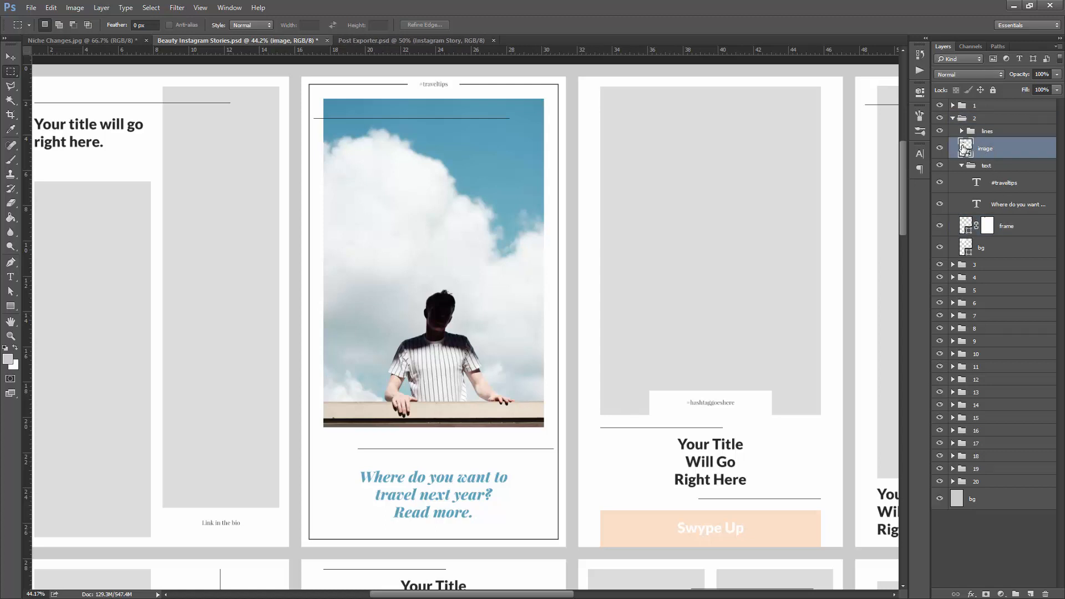
double_click(965, 148)
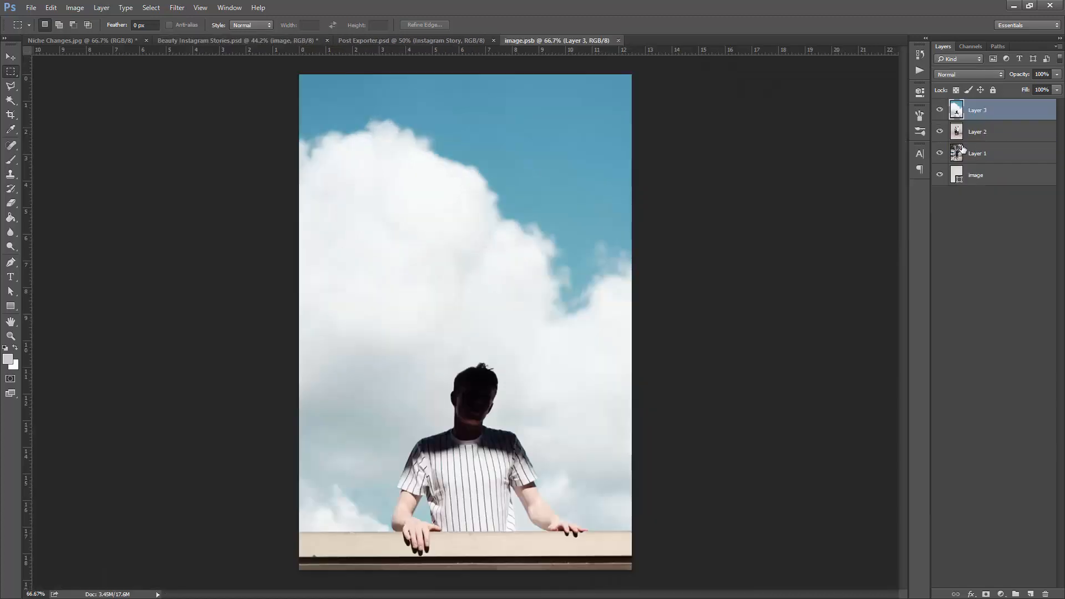
left_click(288, 40)
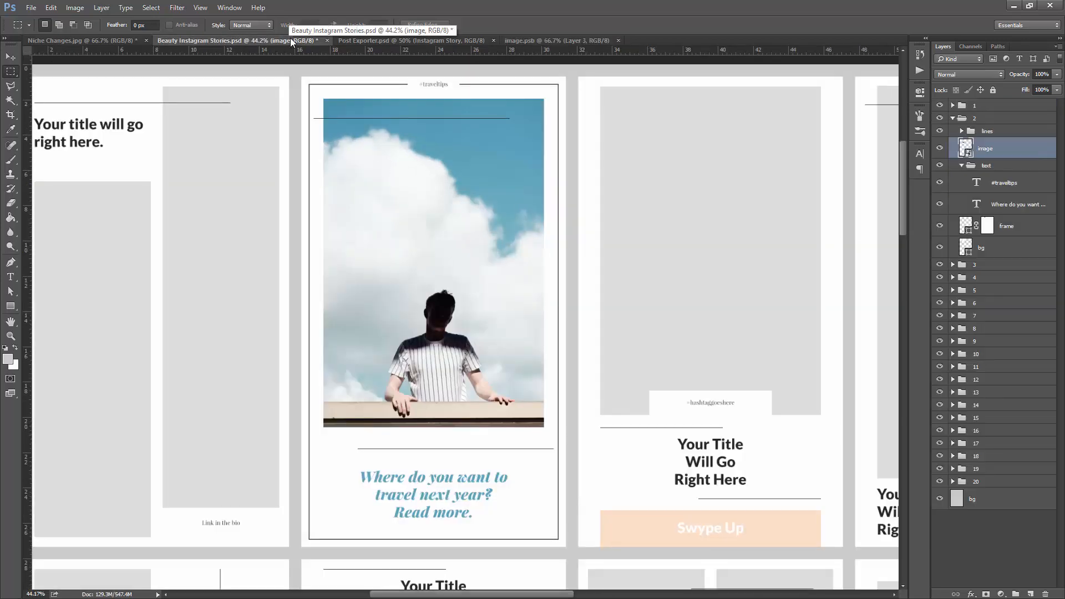
left_click(587, 39)
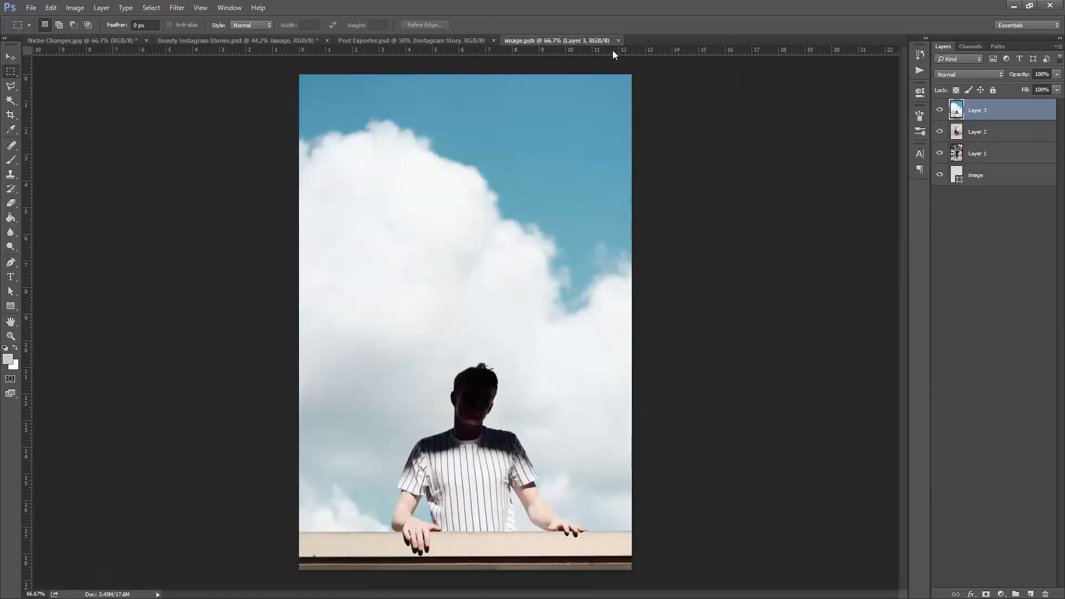
- Hide Layer 3 and Layer 2 to view the photos beneath and show both layers again
left_click(939, 110)
left_click(939, 132)
left_click(940, 132)
left_click(940, 110)
- Switch to the Unsplash page in the browser and search the photo library for "fitness"
left_click(1013, 5)
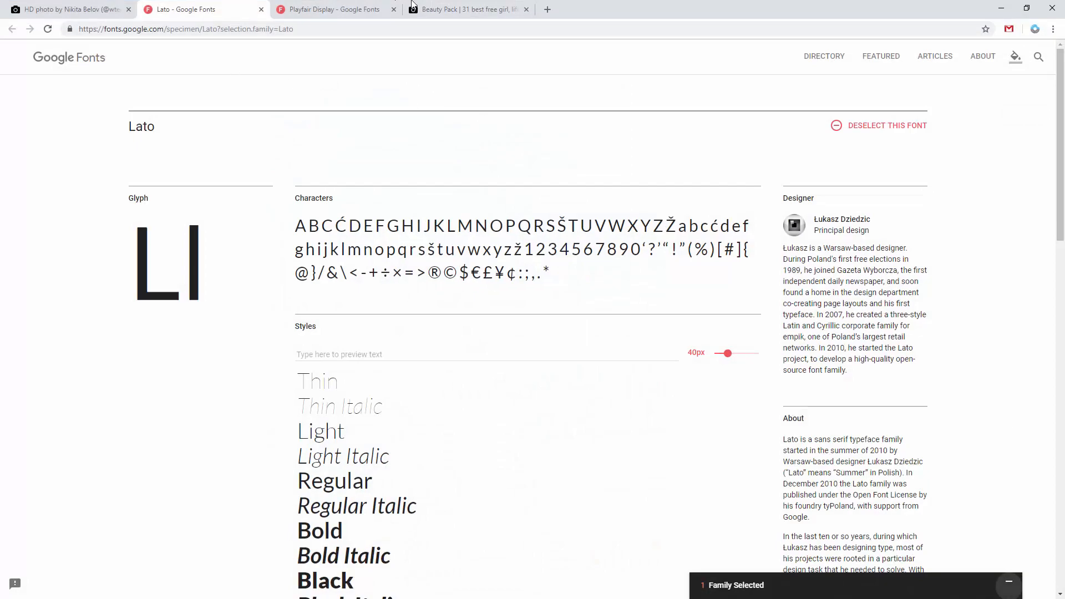
left_click(453, 10)
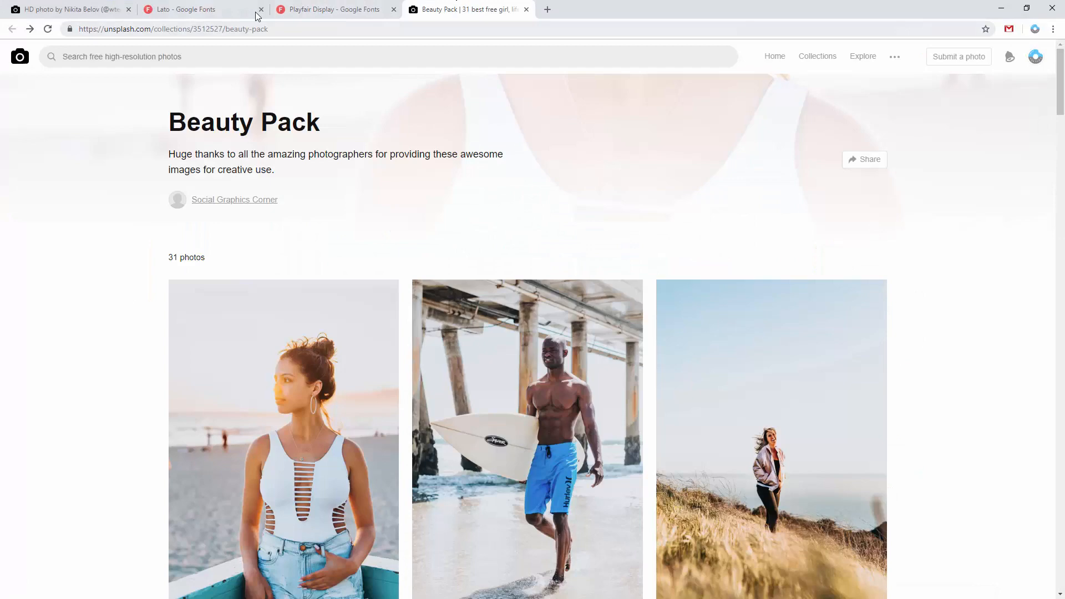
left_click(55, 10)
left_click(8, 50)
left_click(245, 66)
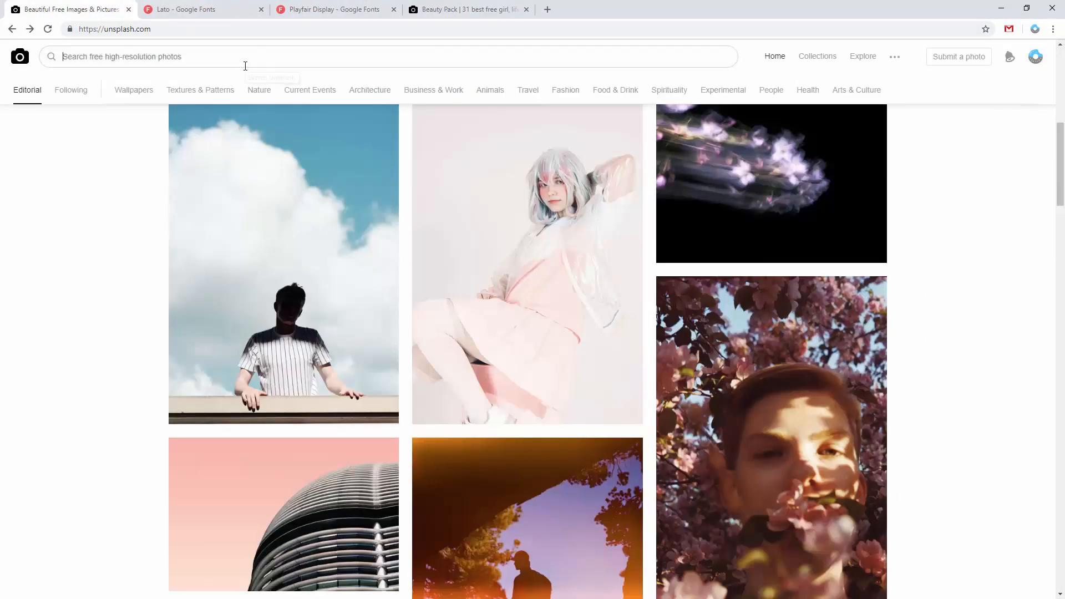
type("fitness")
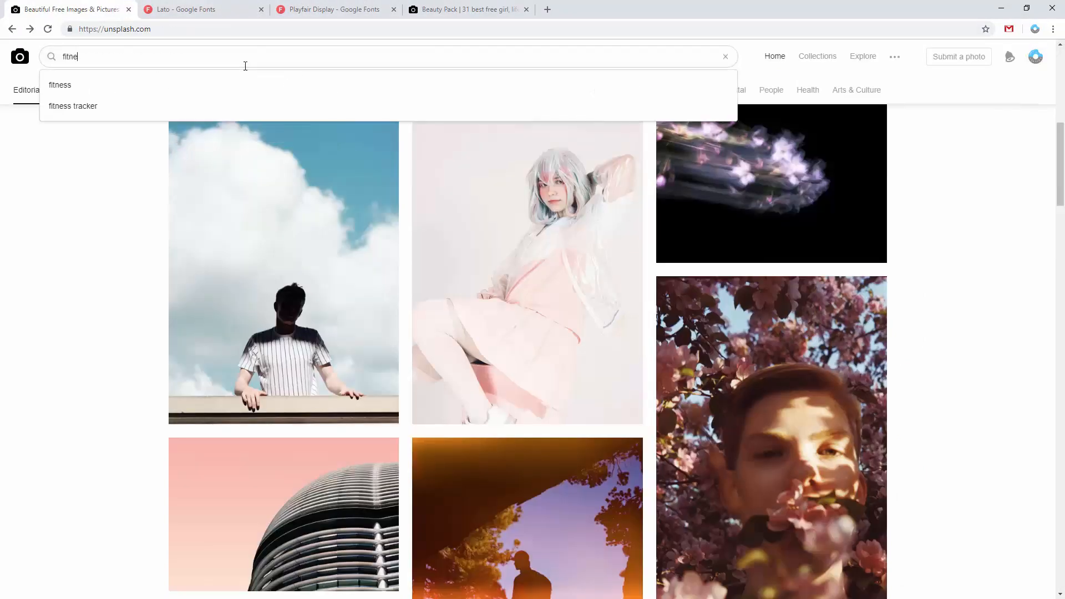
key("Return")
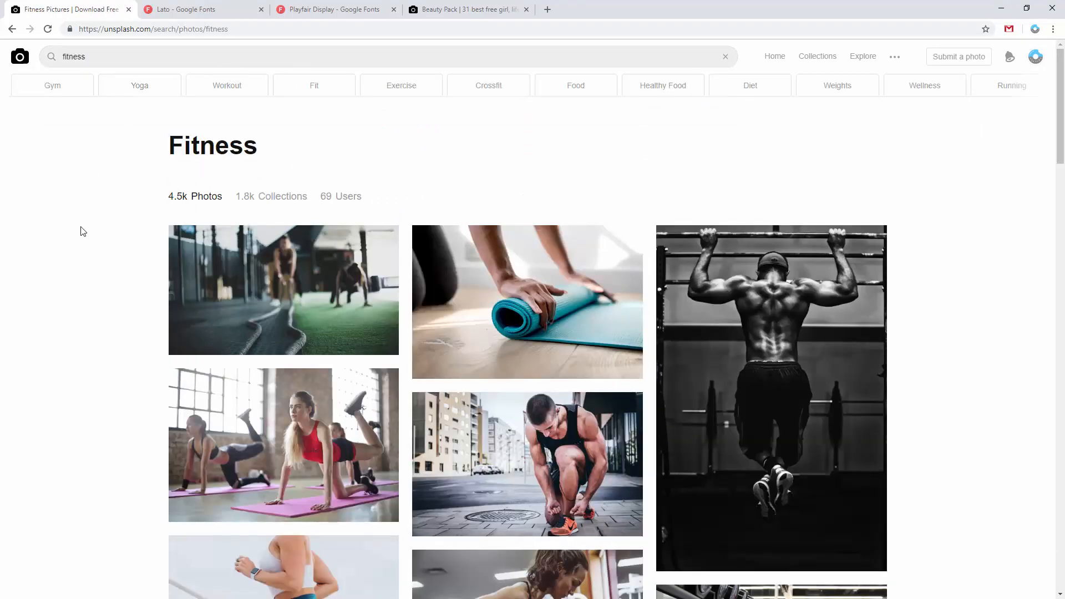
- Copy the enlarged photo of the women exercising on pink mats and paste it into image.psb in Photoshop
left_click(285, 410)
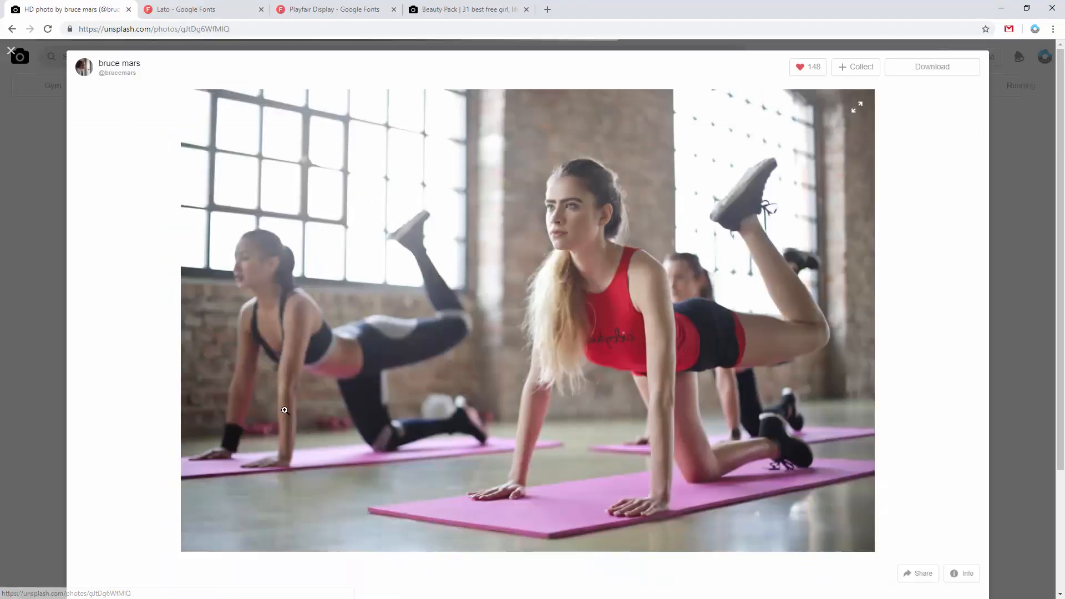
left_click(593, 248)
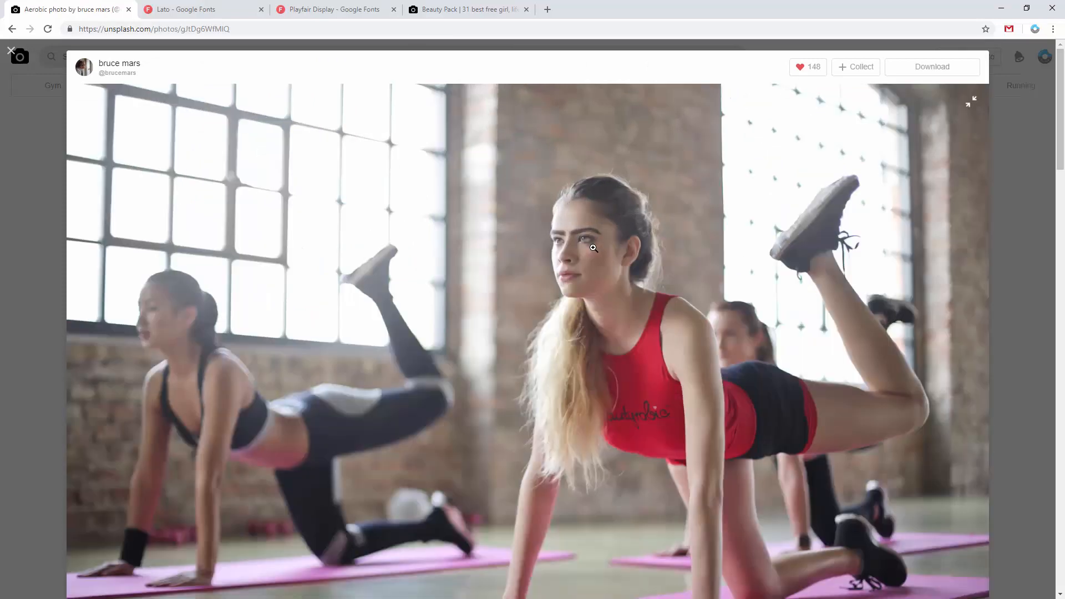
right_click(548, 237)
left_click(581, 272)
key("alt+Tab")
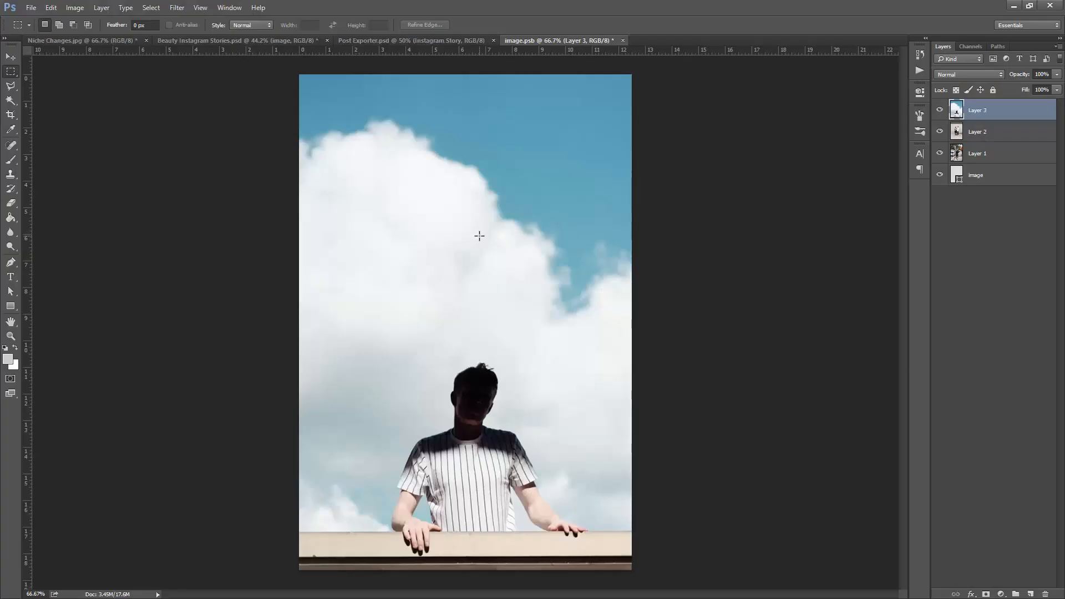
key("ctrl+v")
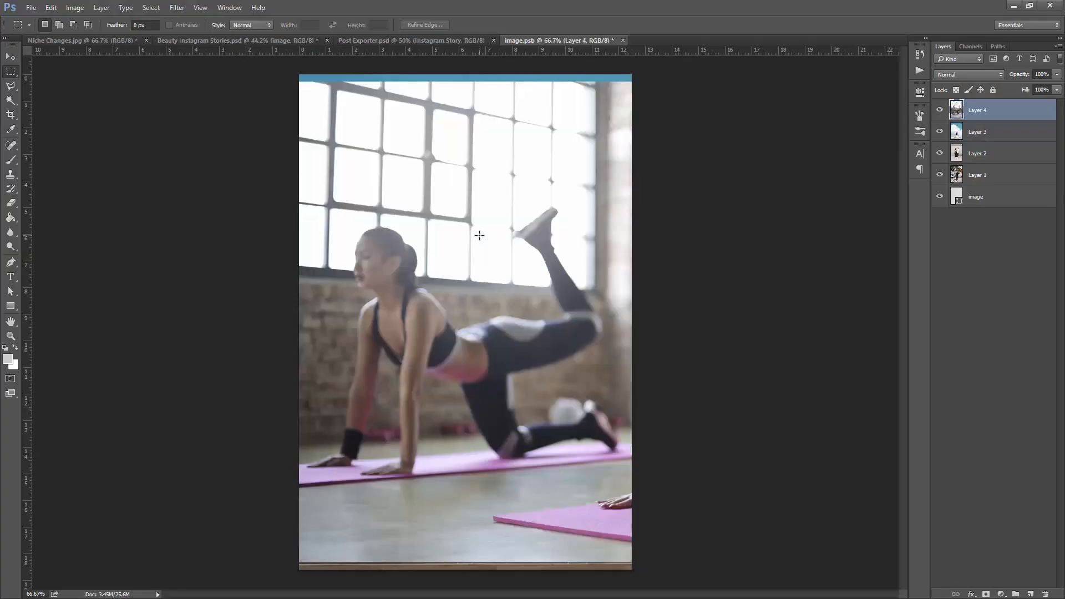
- Scale the pasted photo to about 103.38% to fill the canvas height and reposition it to frame the woman in red
key("v")
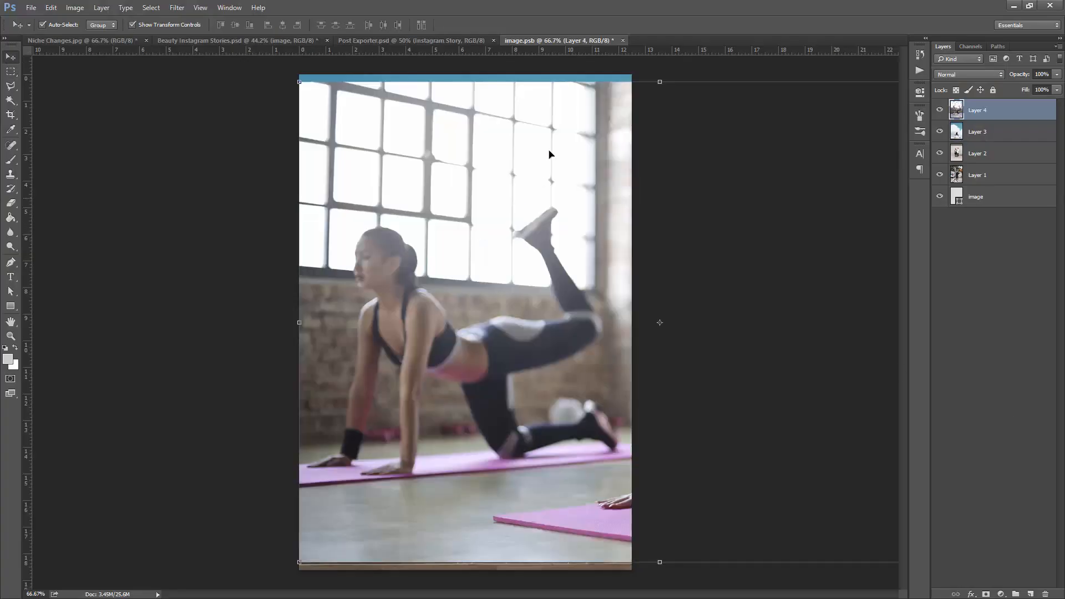
left_click(300, 82)
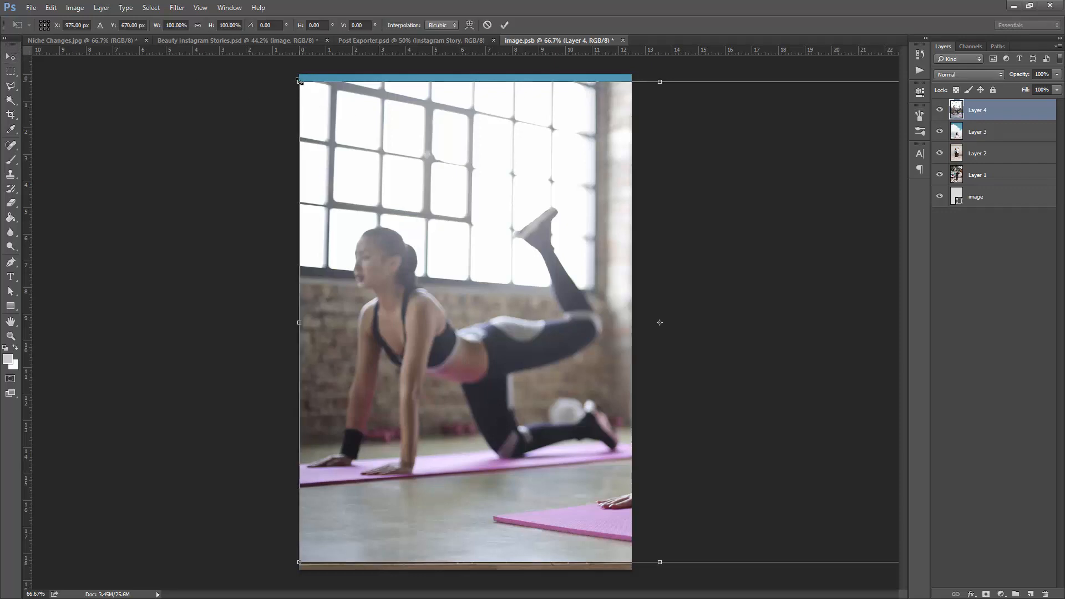
left_click_drag(294, 78, 286, 74)
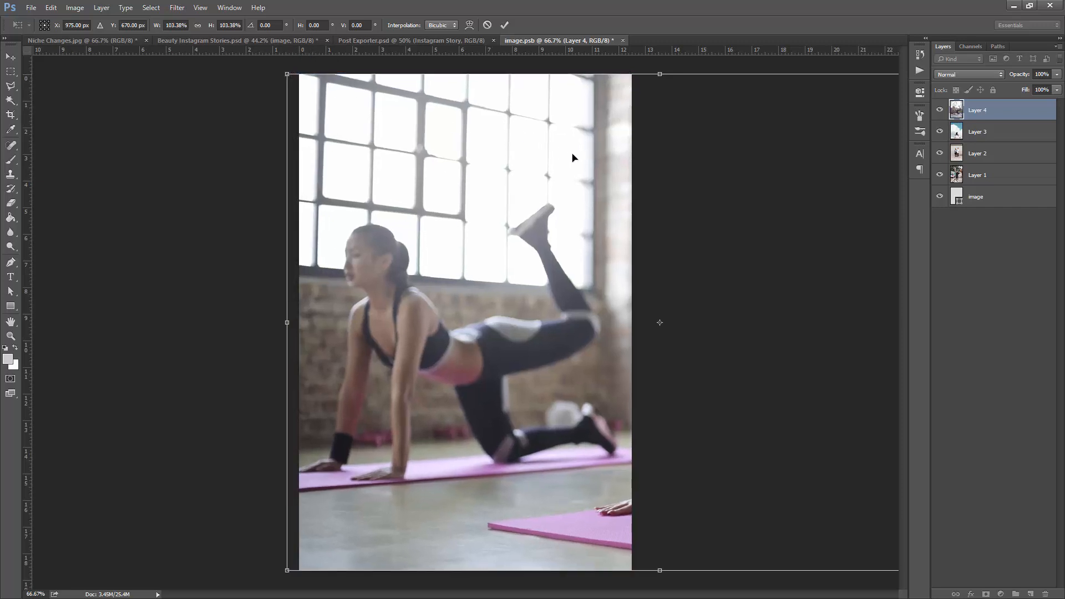
left_click_drag(604, 183, 318, 172)
key("Return")
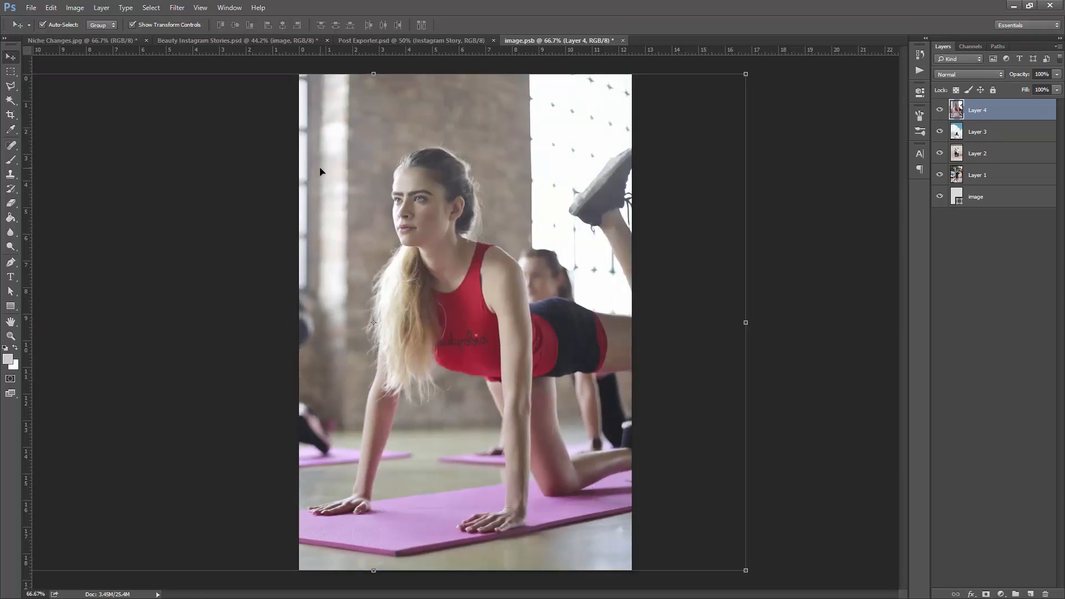
- Save the edited image.psb, check the photo in Beauty Instagram Stories.psd and close the smart object file
key("ctrl+s")
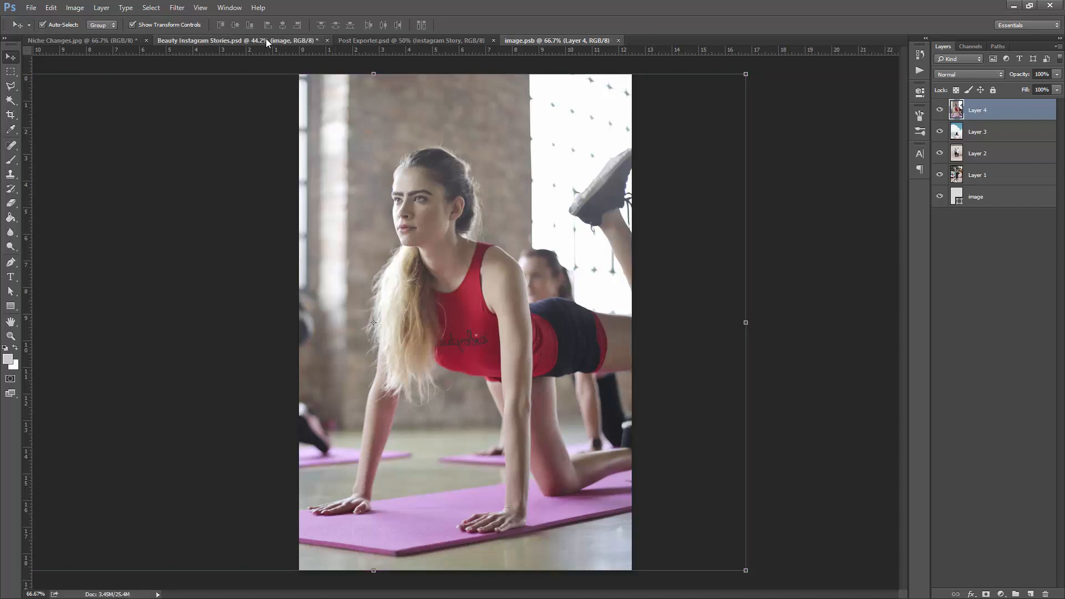
left_click(265, 38)
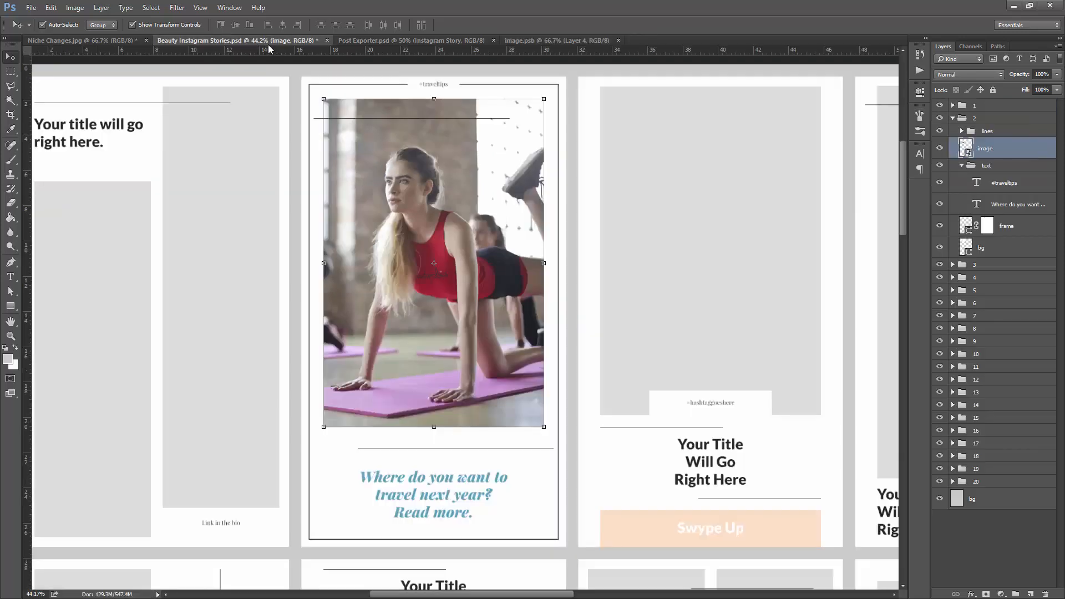
left_click(618, 40)
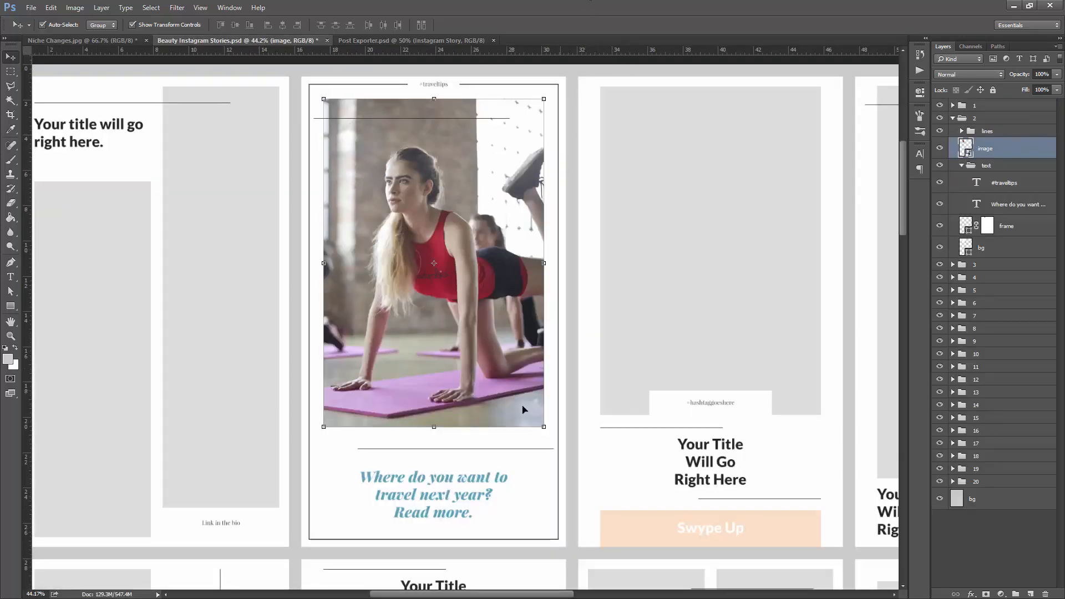
- Recolour the blue headline of the second story to the mat's lilac, c499ce, after sampling the red top and dark shorts
key("t")
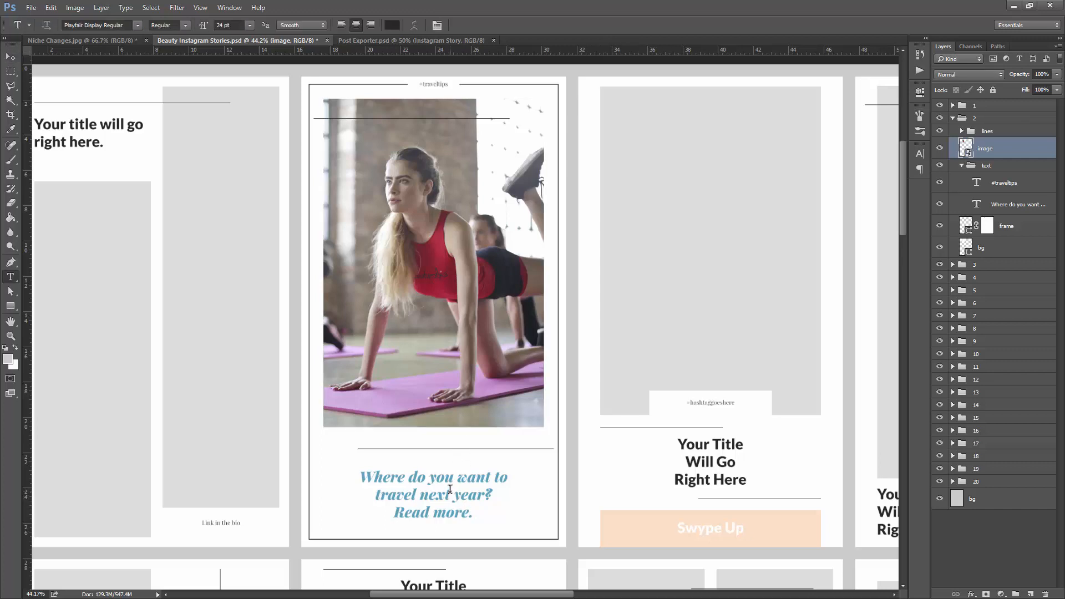
left_click(449, 489)
key("ctrl+a")
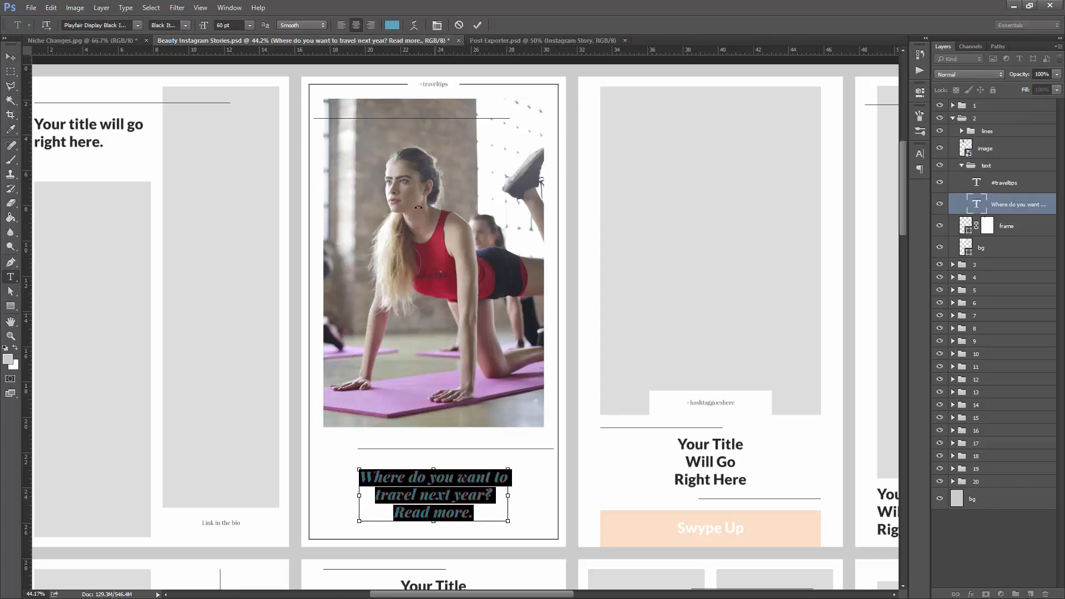
left_click(398, 28)
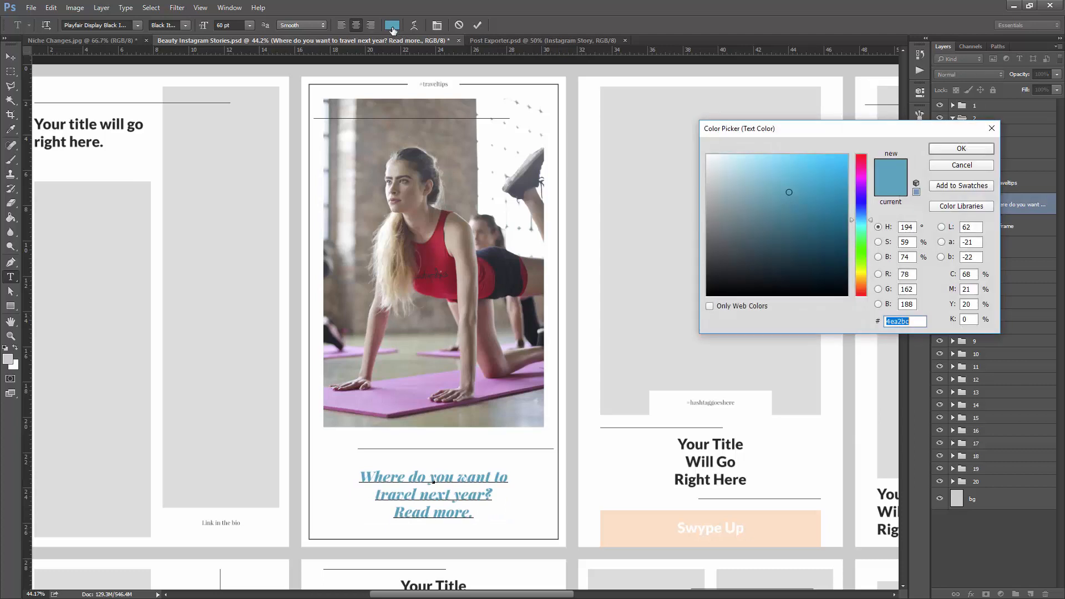
left_click(441, 251)
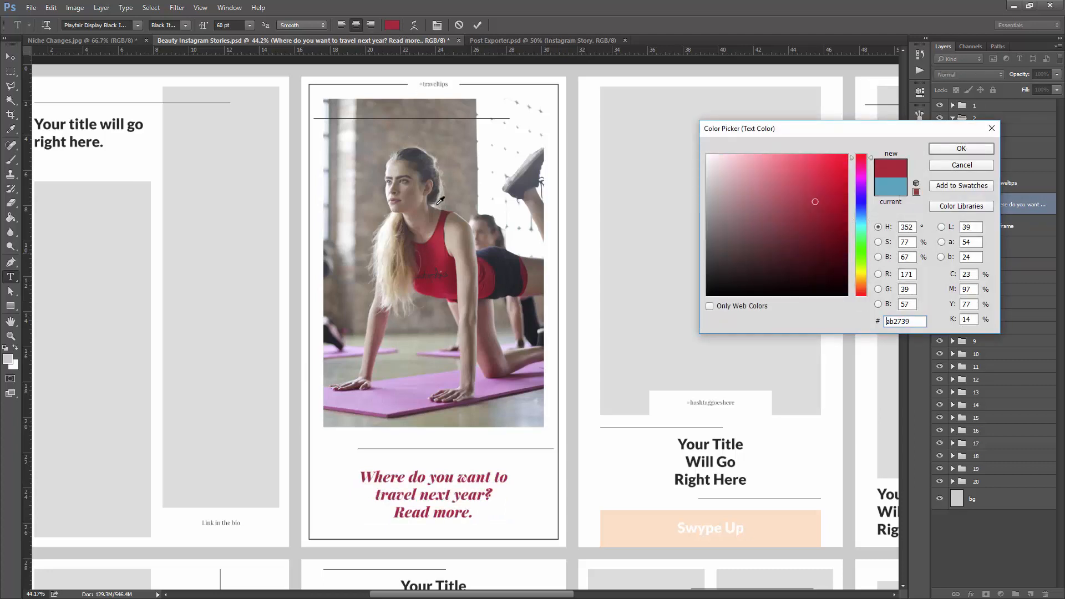
left_click(498, 251)
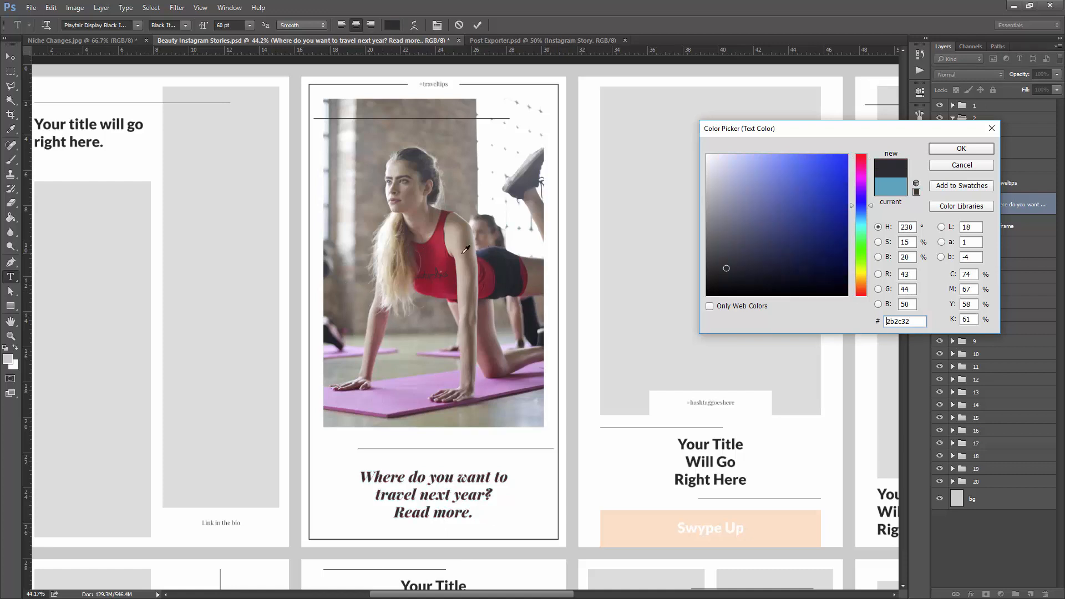
left_click(478, 248)
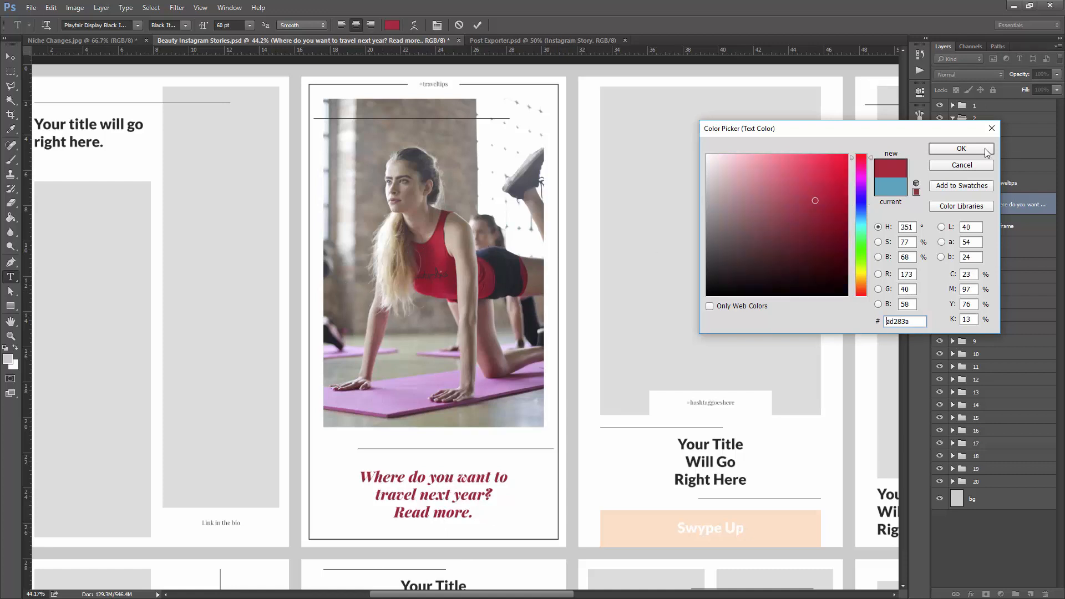
left_click(419, 392)
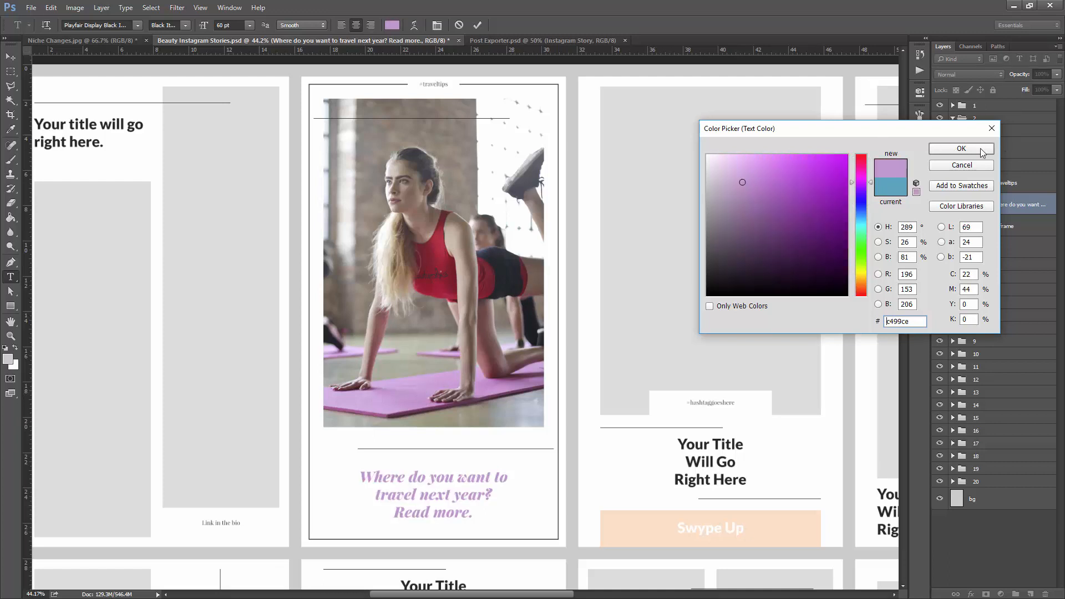
left_click(961, 148)
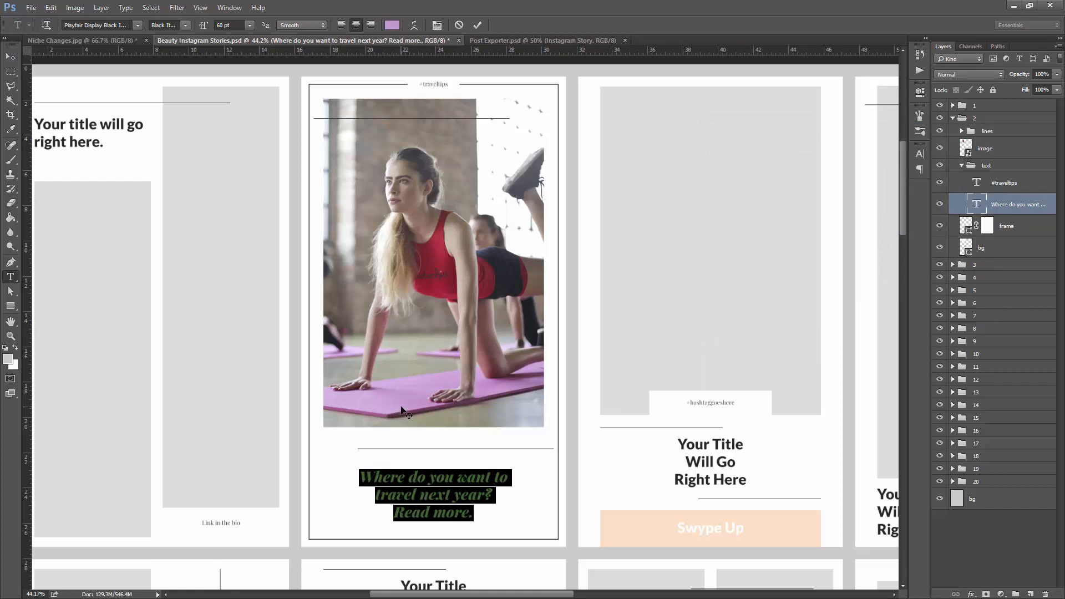
- Replace the headline with "Top 10 Fitness Tips Every Girl Needs To Know Now!" on three lines
type("Top 10 E")
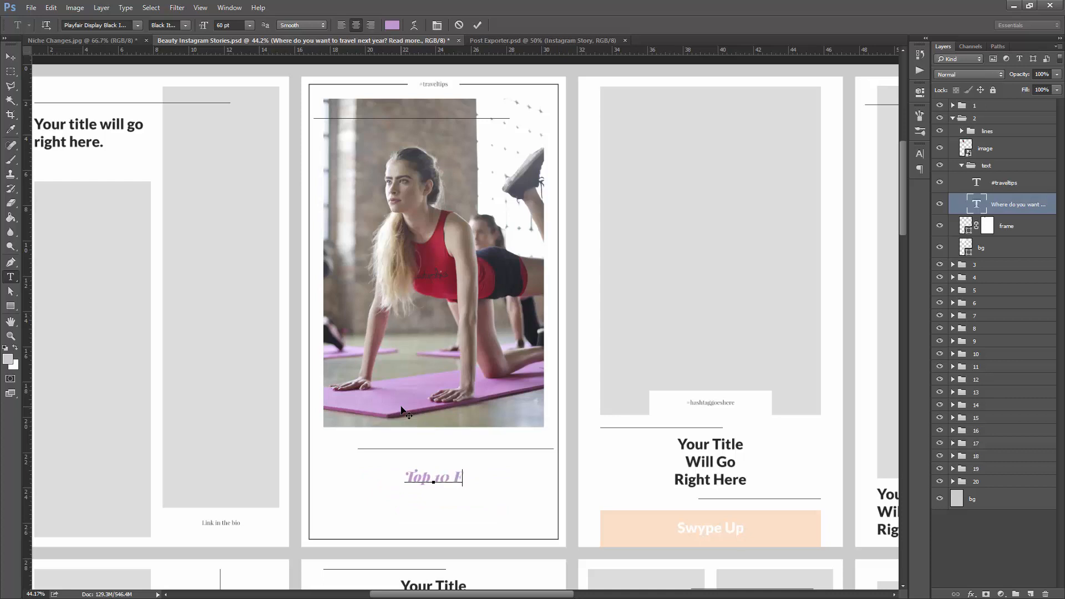
type("itness Tips")
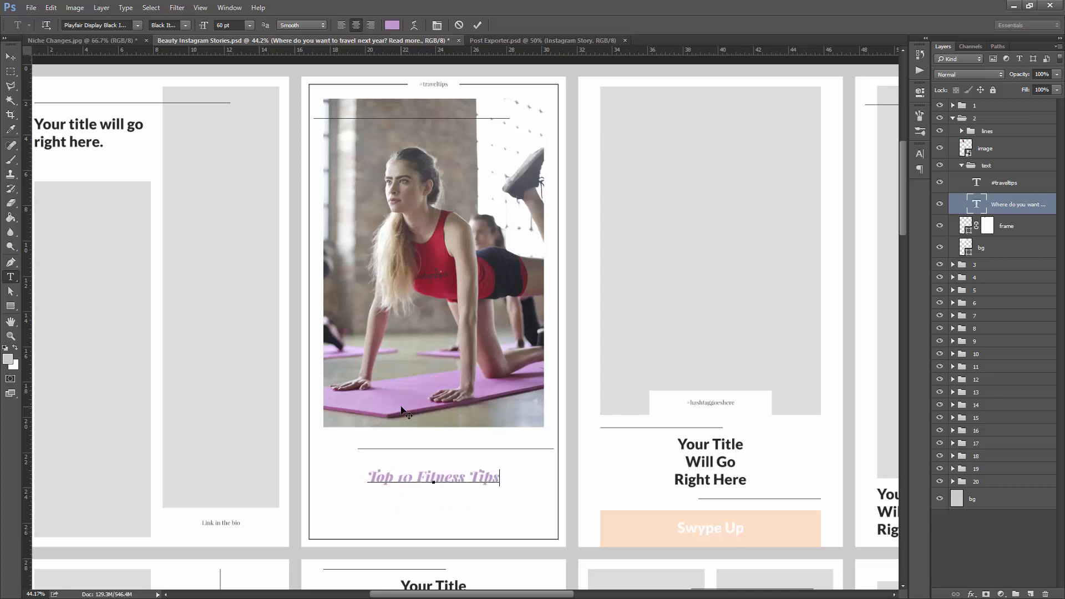
type("Every Girl Ne")
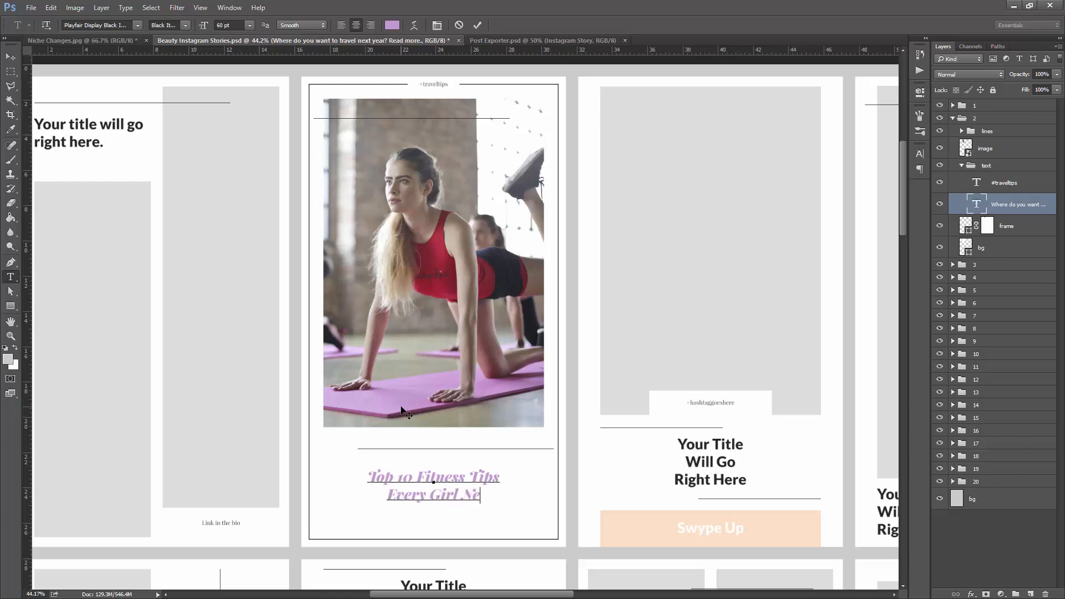
type("eds")
key("Return")
type("To K")
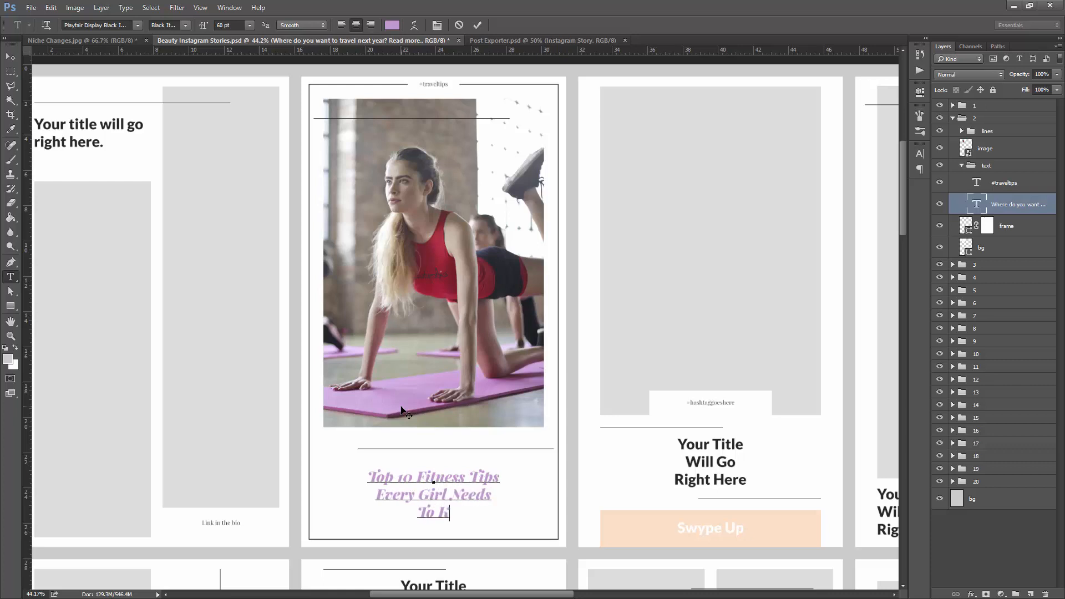
type("now Now!")
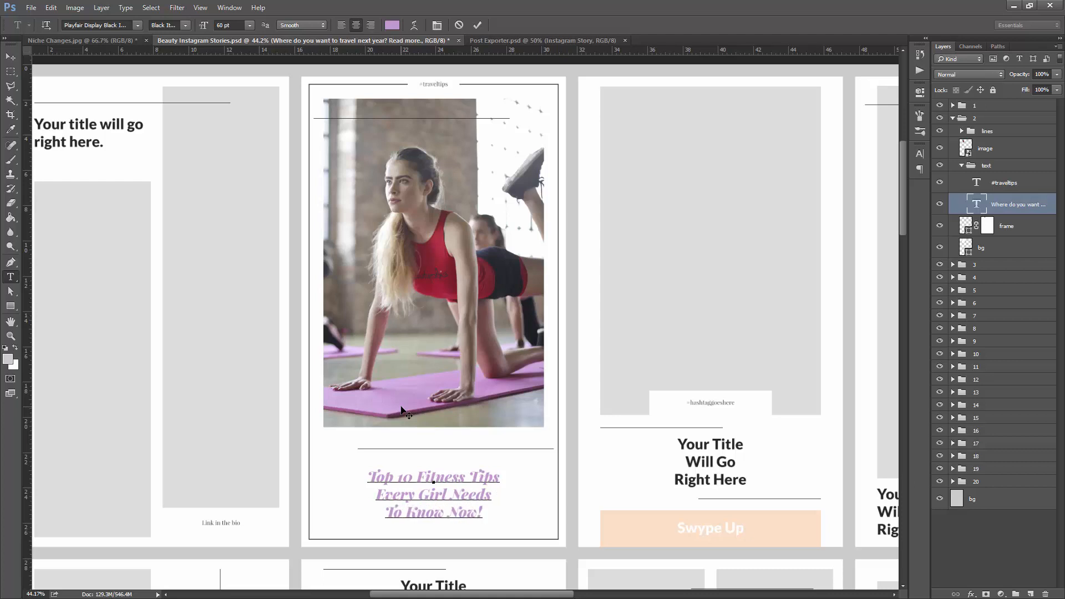
key("ctrl+Return")
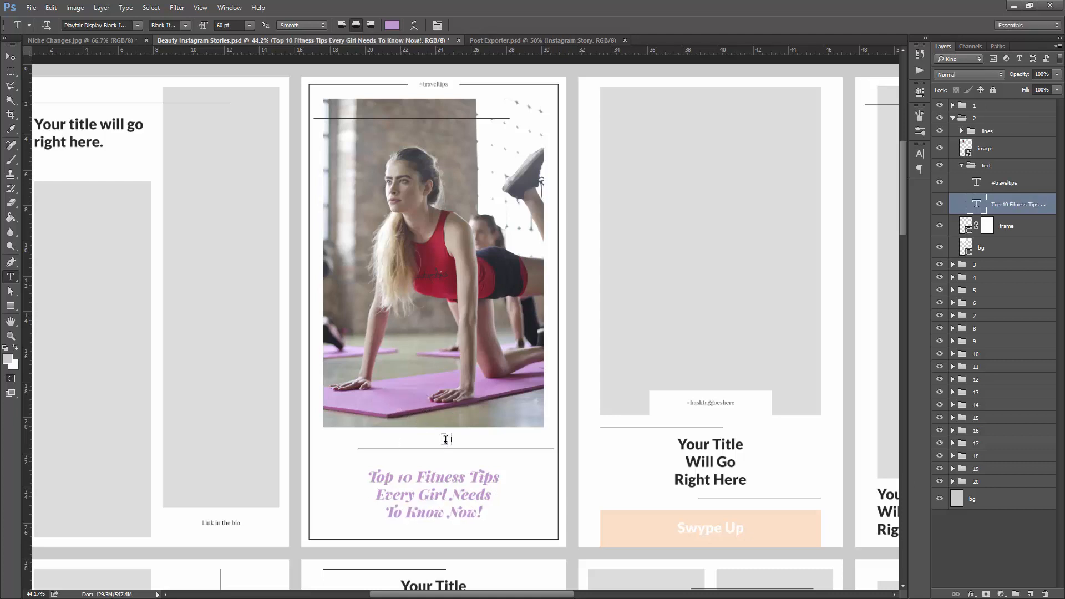
- Change the #traveltips hashtag above the second story's photo to #fitnesstips
scroll(443, 76, "up", 10)
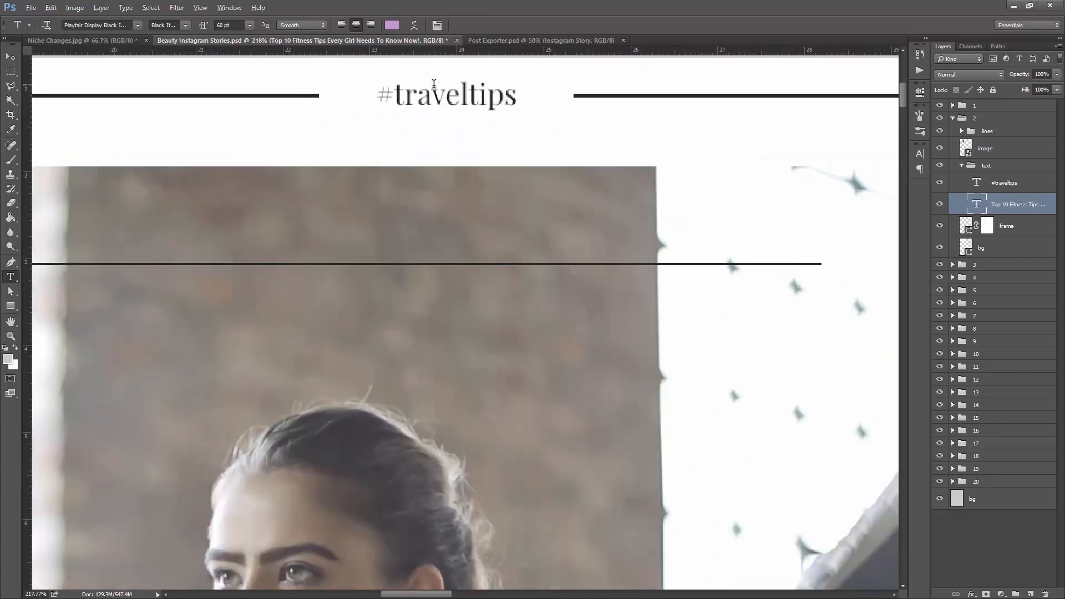
left_click_drag(397, 94, 550, 98)
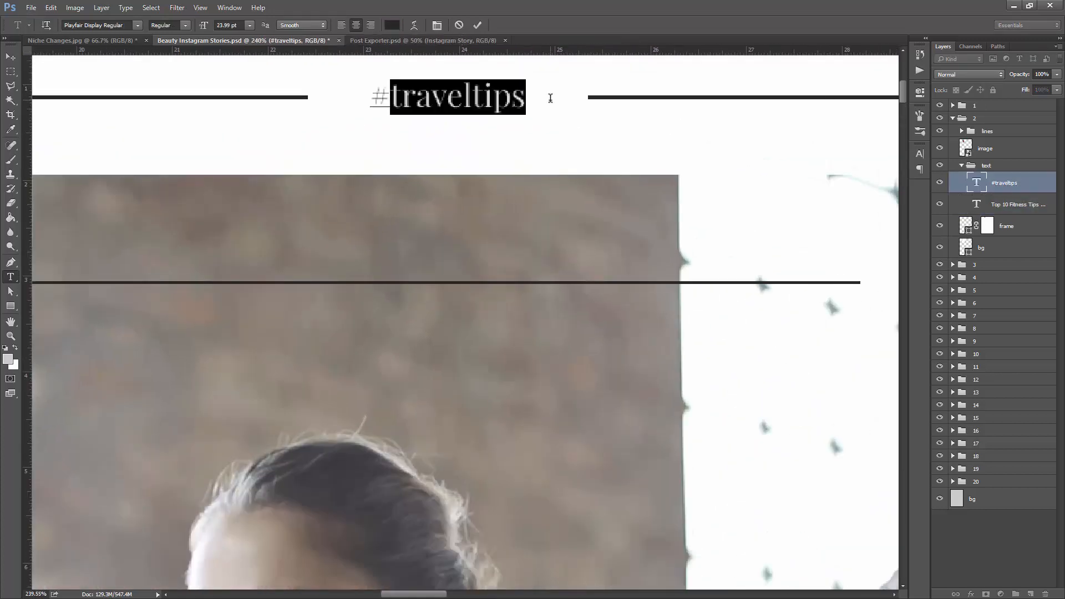
type("fitnesst")
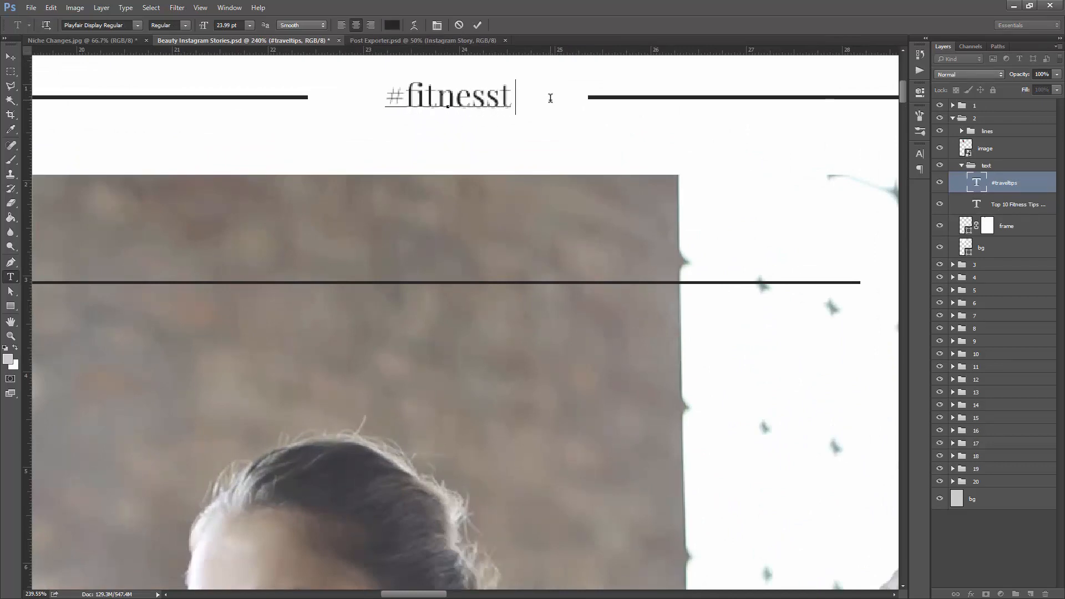
type("ips")
key("ctrl+Return")
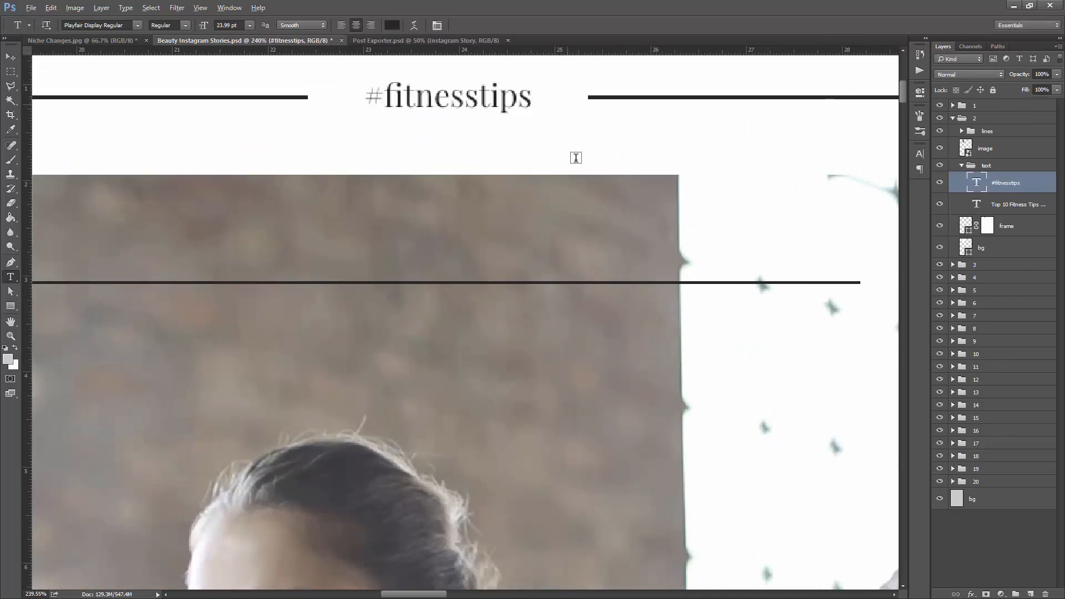
scroll(577, 222, "down", 12)
scroll(566, 225, "down", 4)
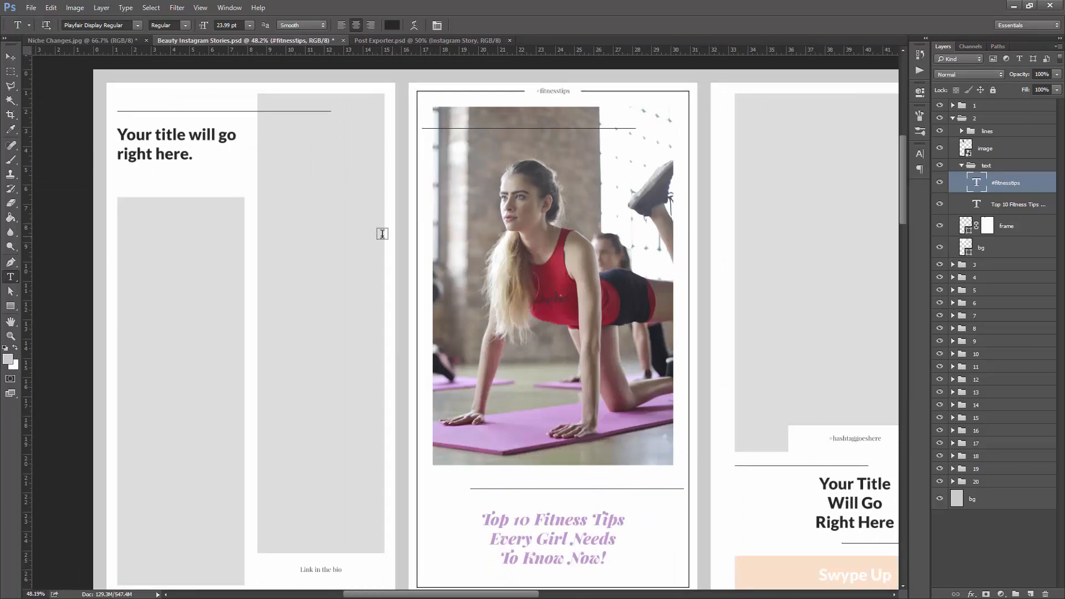
scroll(382, 233, "down", 2)
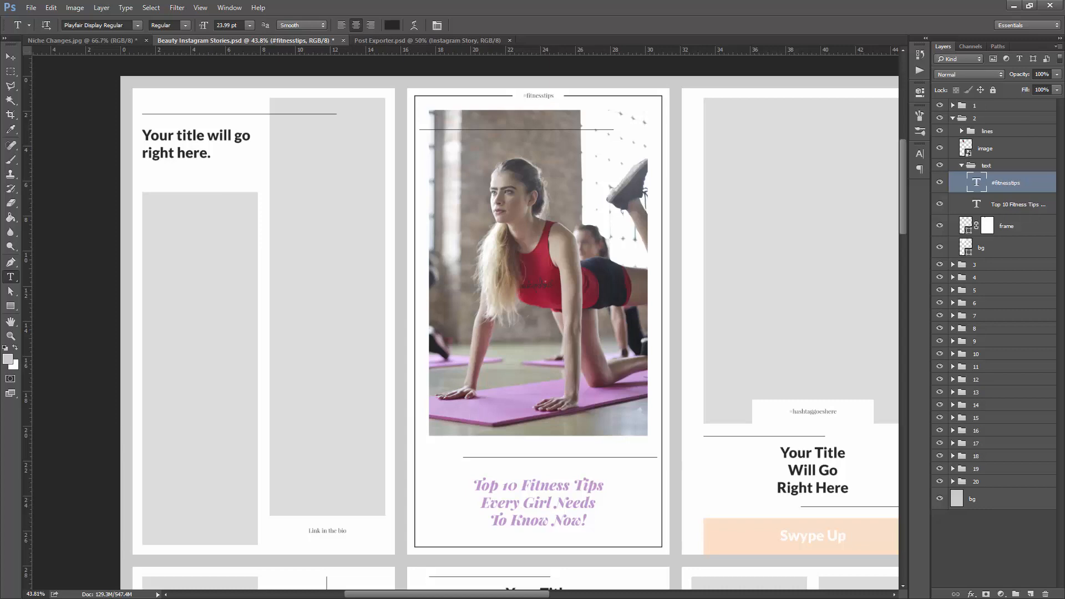
- Switch to the Unsplash page in the browser, close the aerobic photo and search for "dogs"
key("alt+Tab")
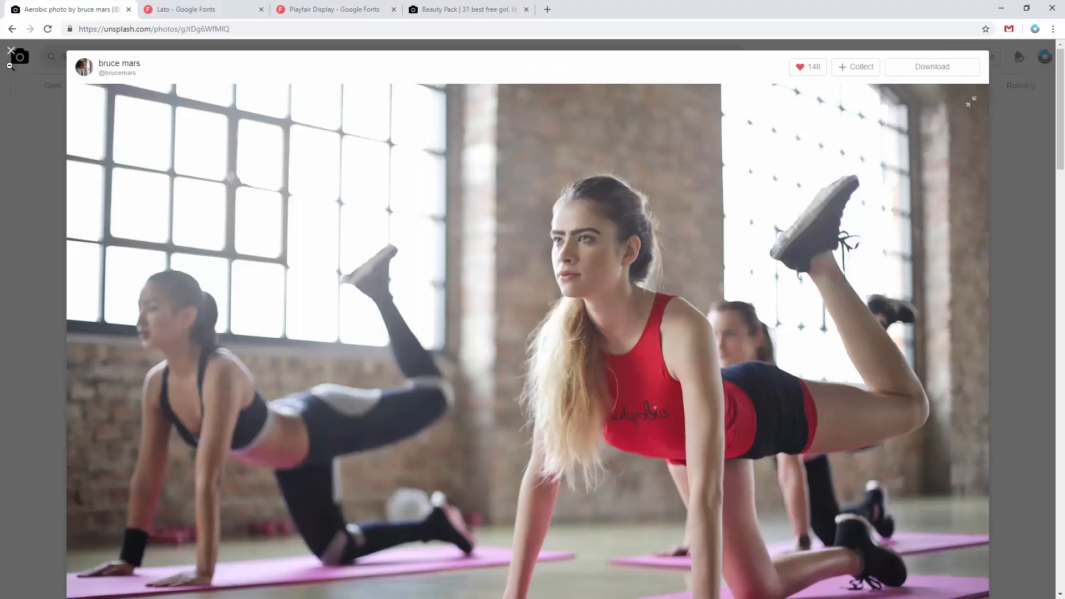
left_click(504, 252)
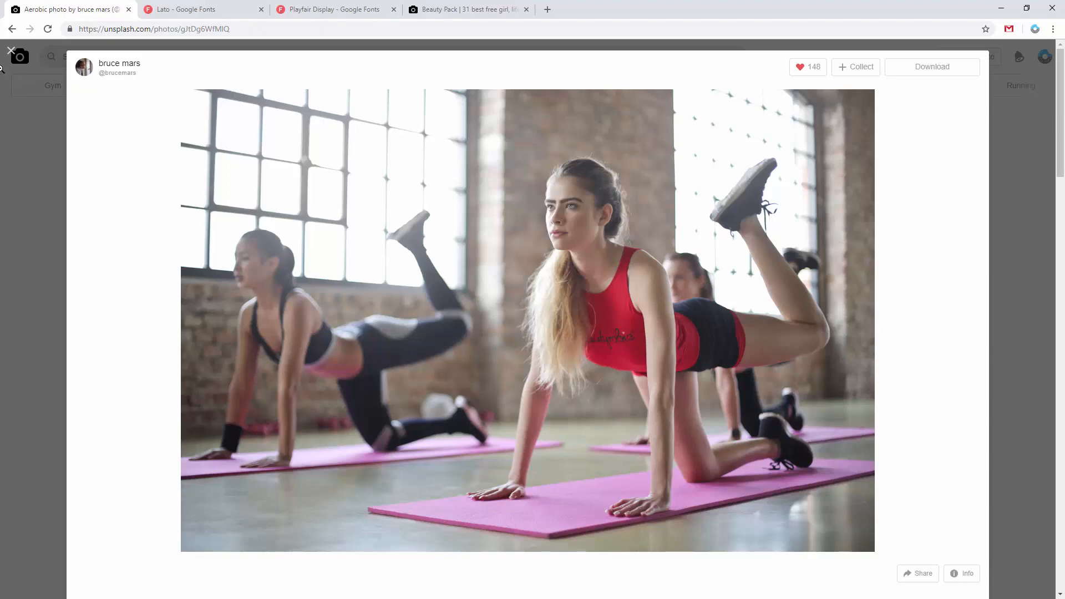
left_click(11, 51)
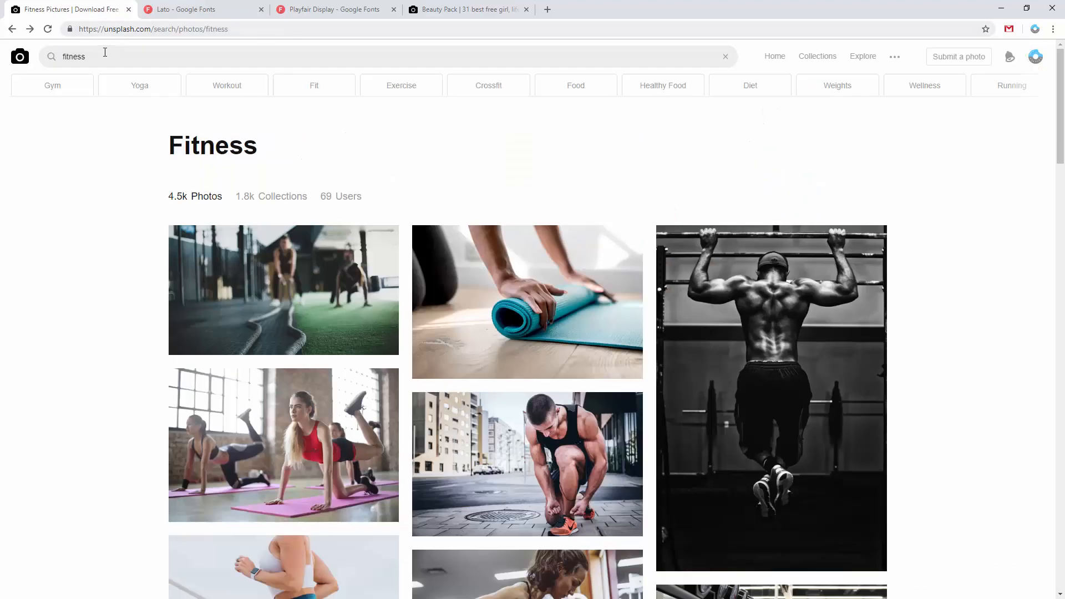
type("dogs")
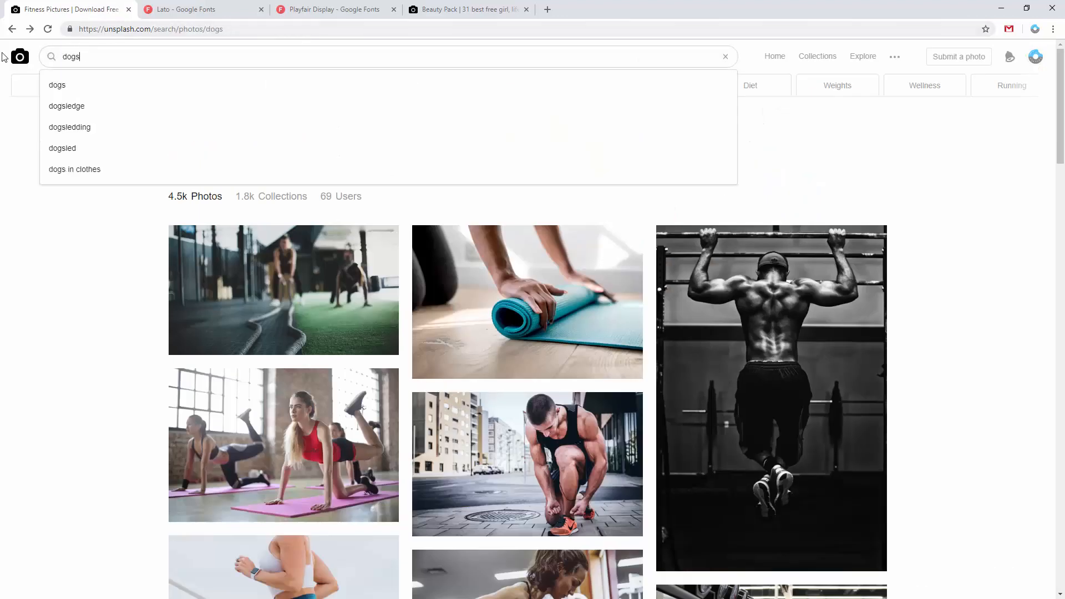
key("Return")
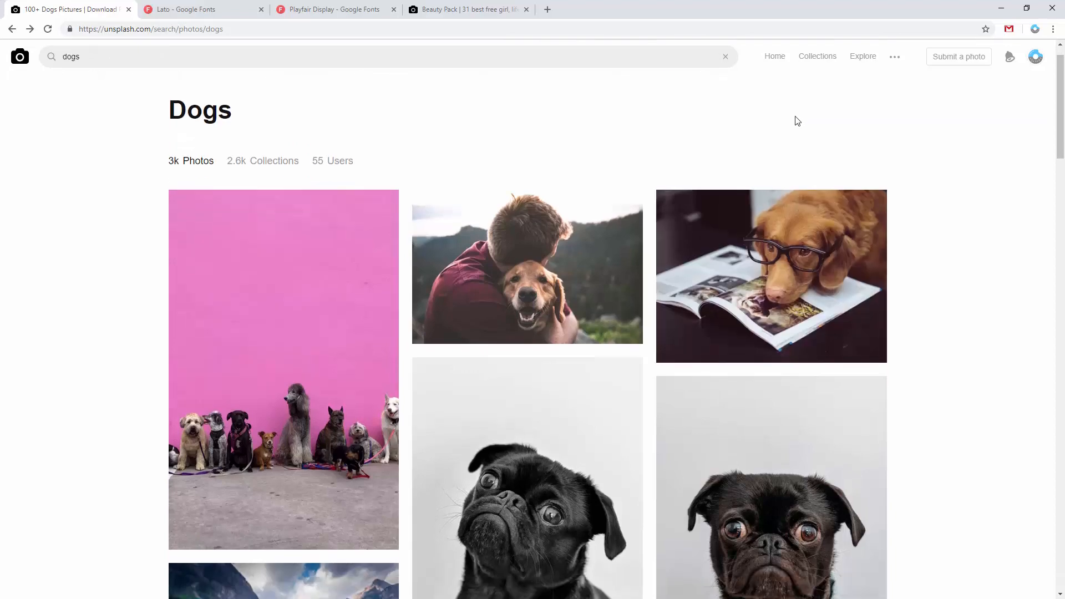
- Open the black-and-white photo of the black pug with its head tilted and copy the image
scroll(233, 217, "down", 6)
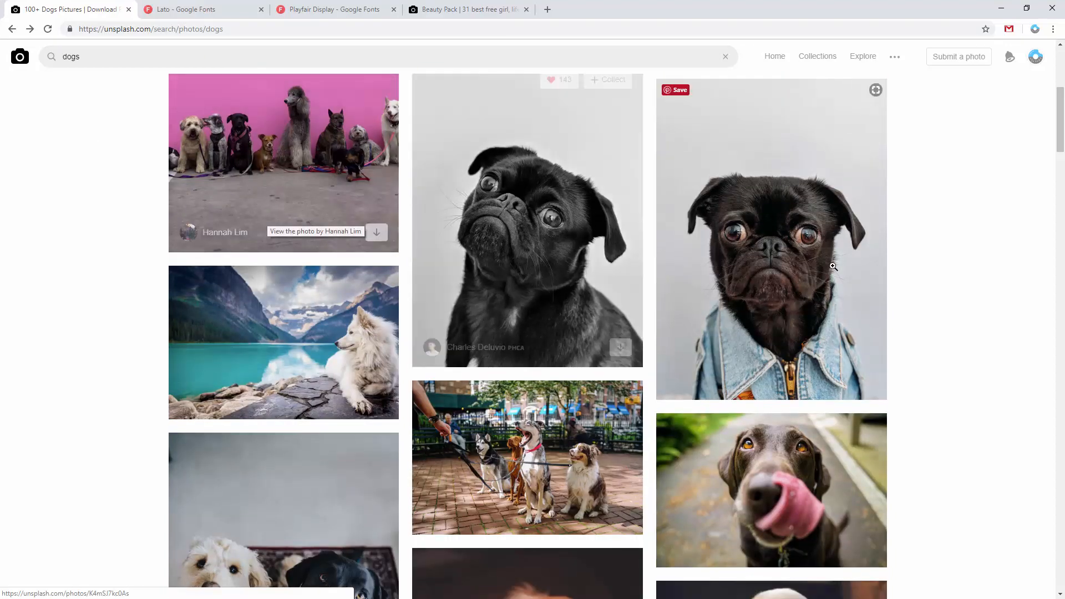
left_click(546, 189)
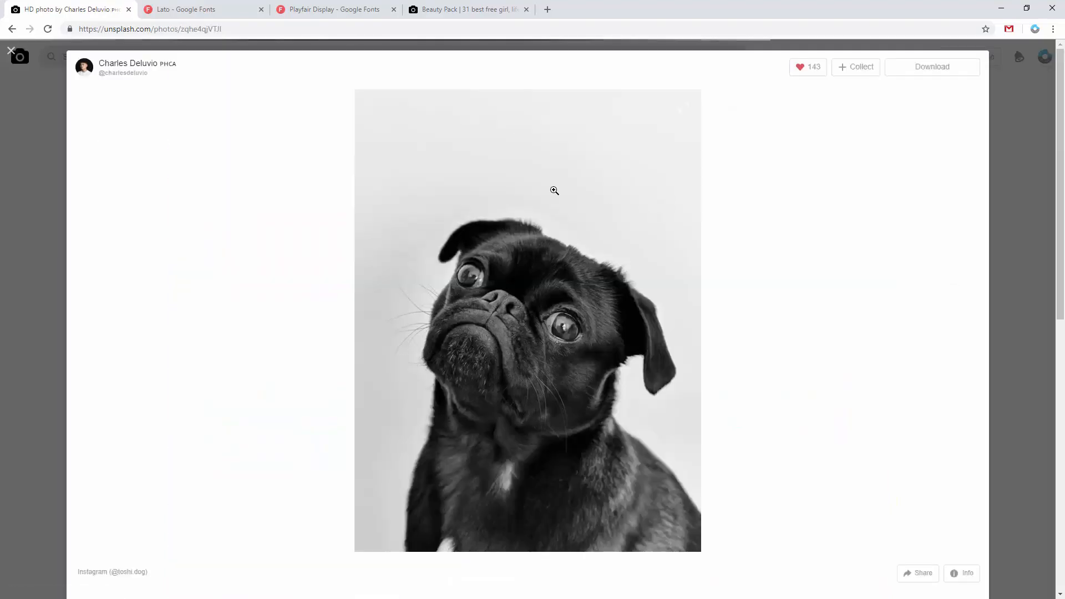
right_click(592, 215)
left_click(629, 250)
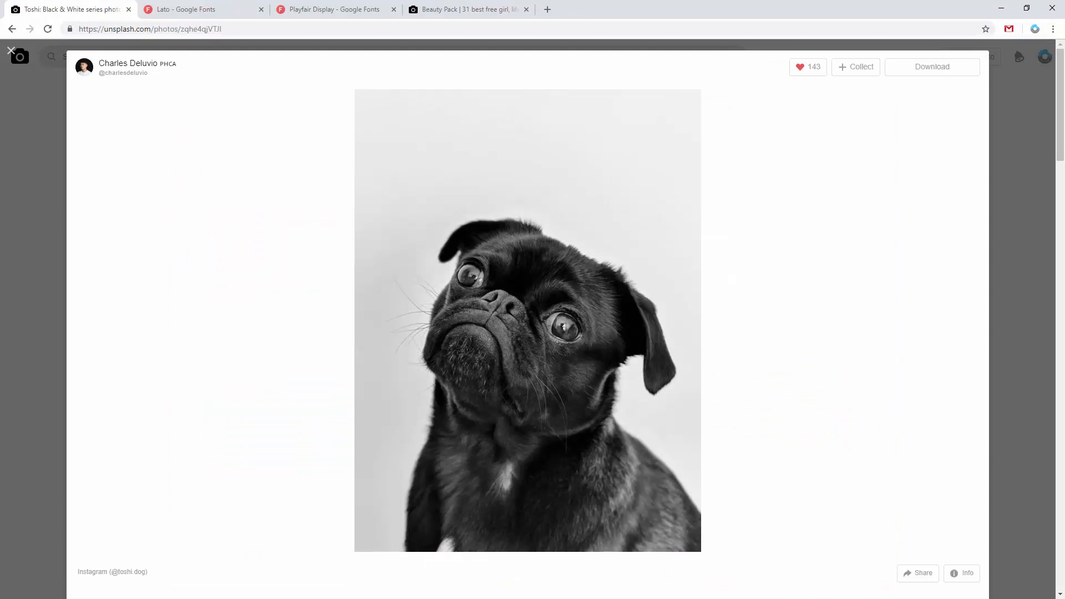
- Back in Photoshop, paste the pug photo into the second story's image smart object and scale it to about 150% to cover the canvas
key("alt+Tab")
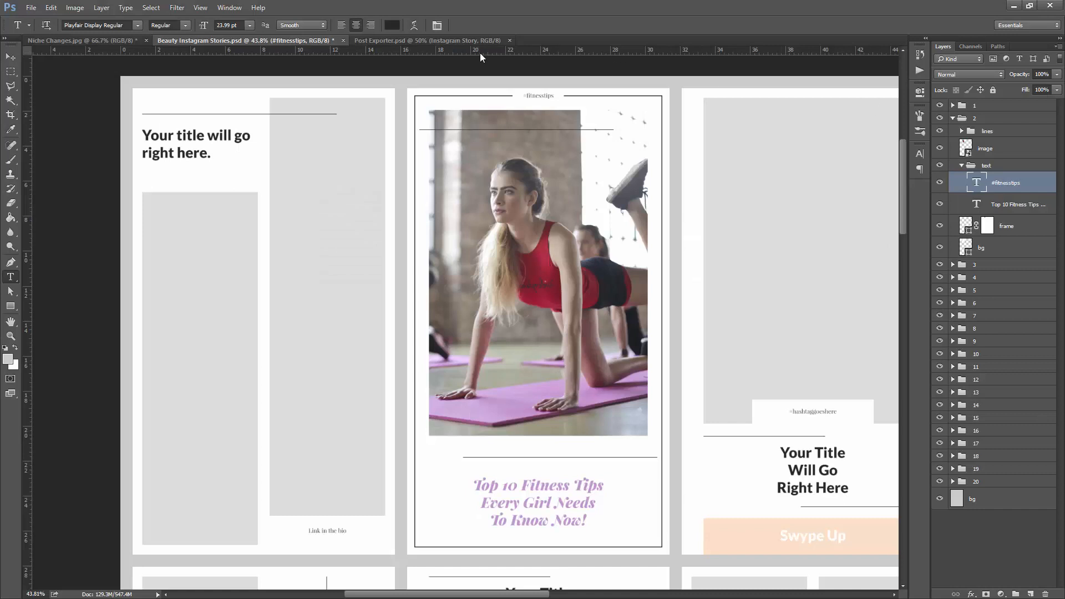
double_click(966, 148)
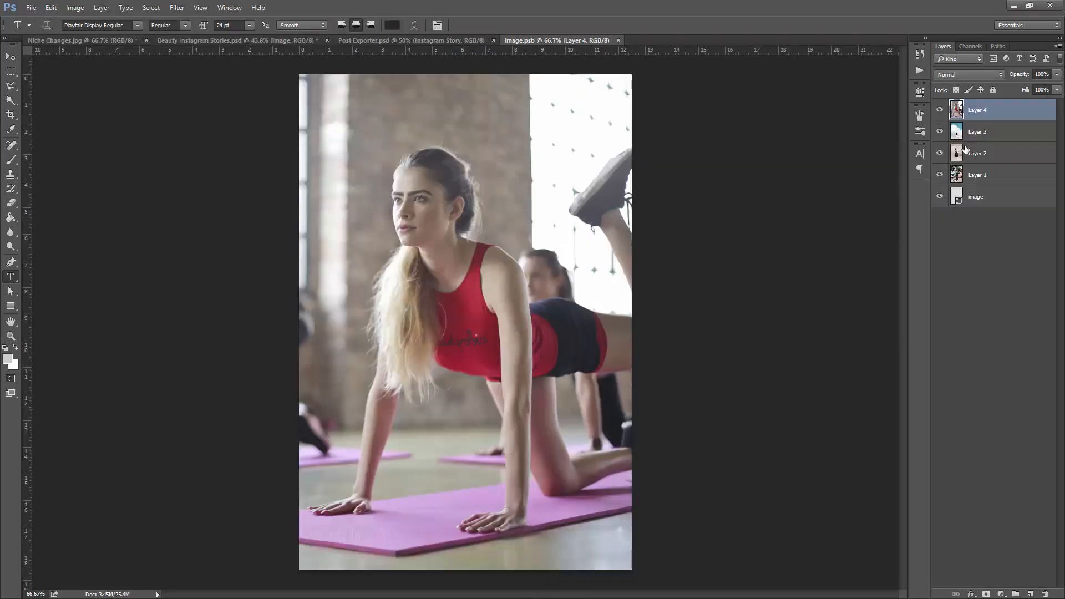
key("ctrl+v")
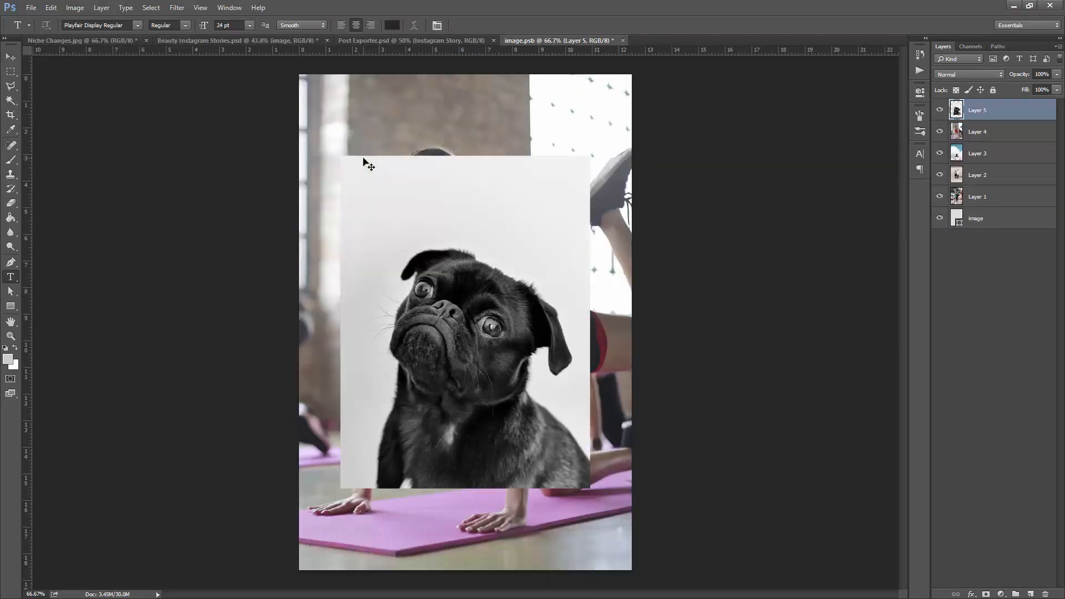
key("v")
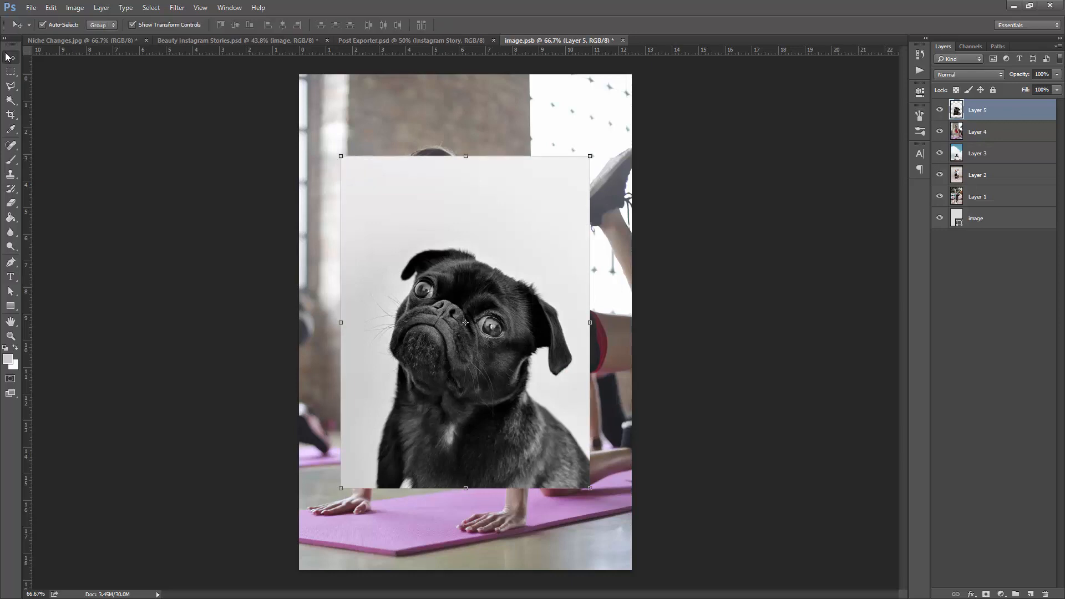
left_click(588, 156)
left_click_drag(589, 156, 672, 90)
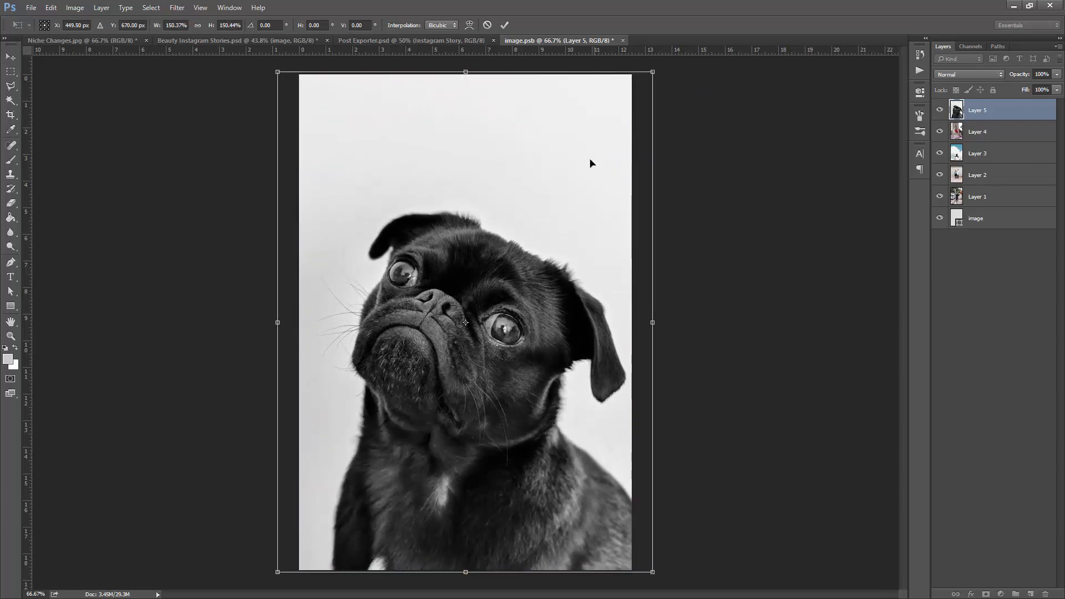
key("Return")
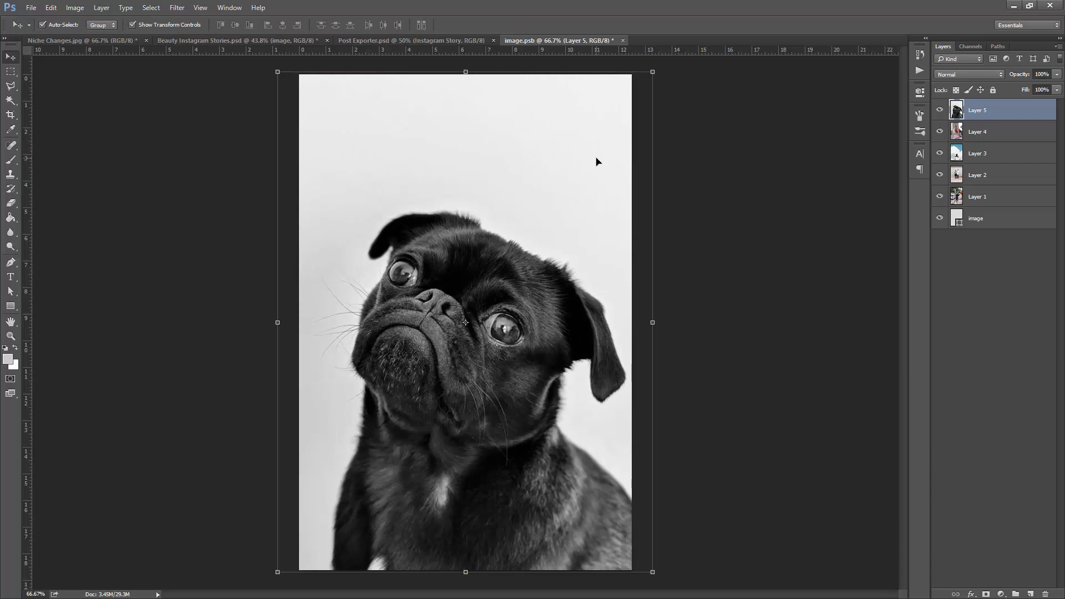
- Nudge the pug photo slightly left, save image.psb and return to Beauty Instagram Stories.psd
key("Left")
key("Left")
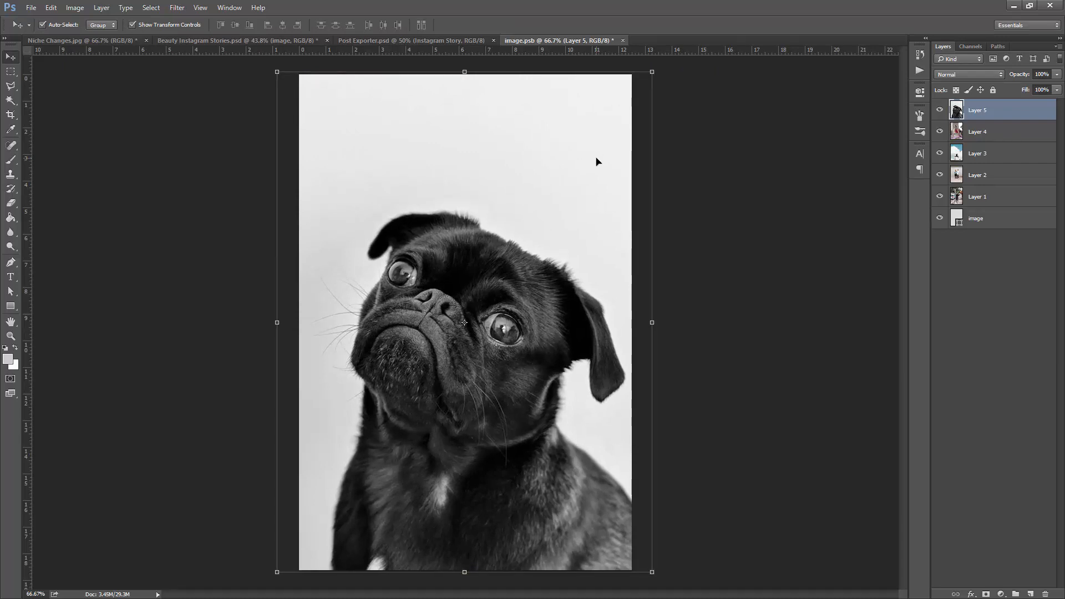
key("Left")
key("Left")
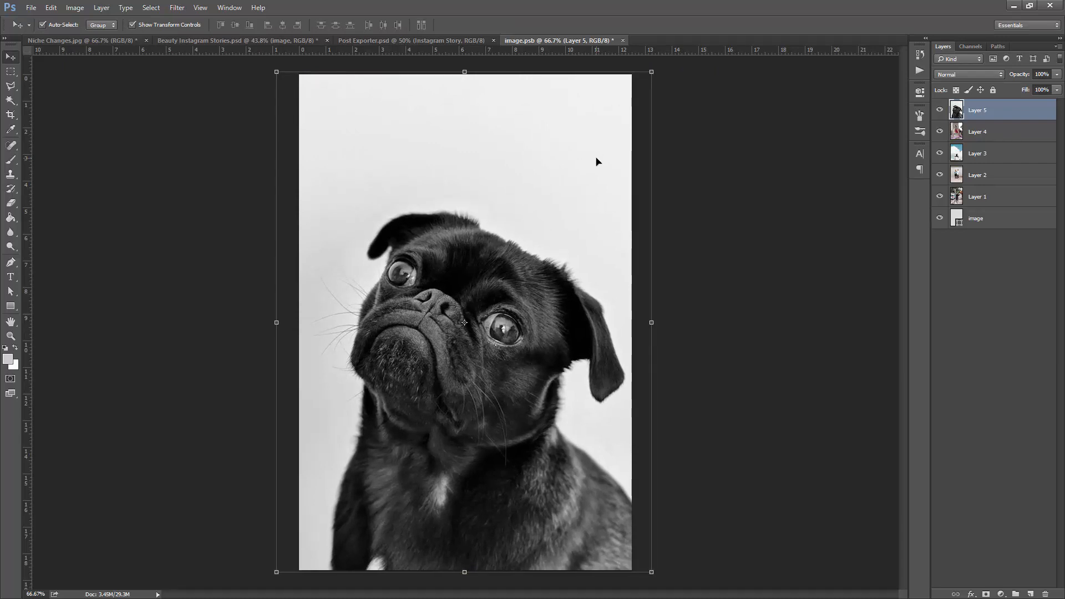
key("ctrl+s")
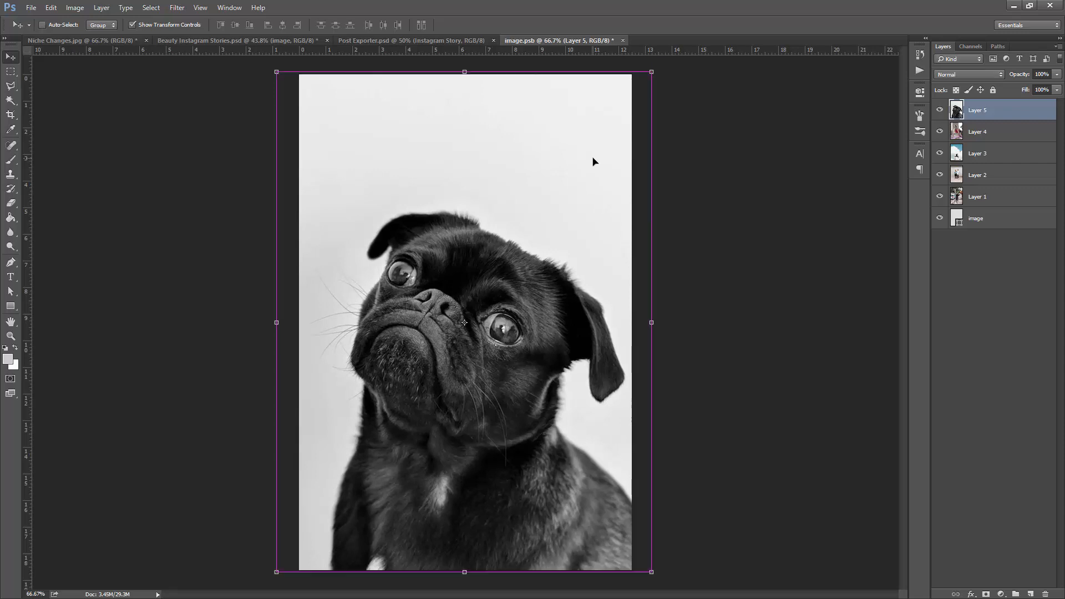
left_click(219, 41)
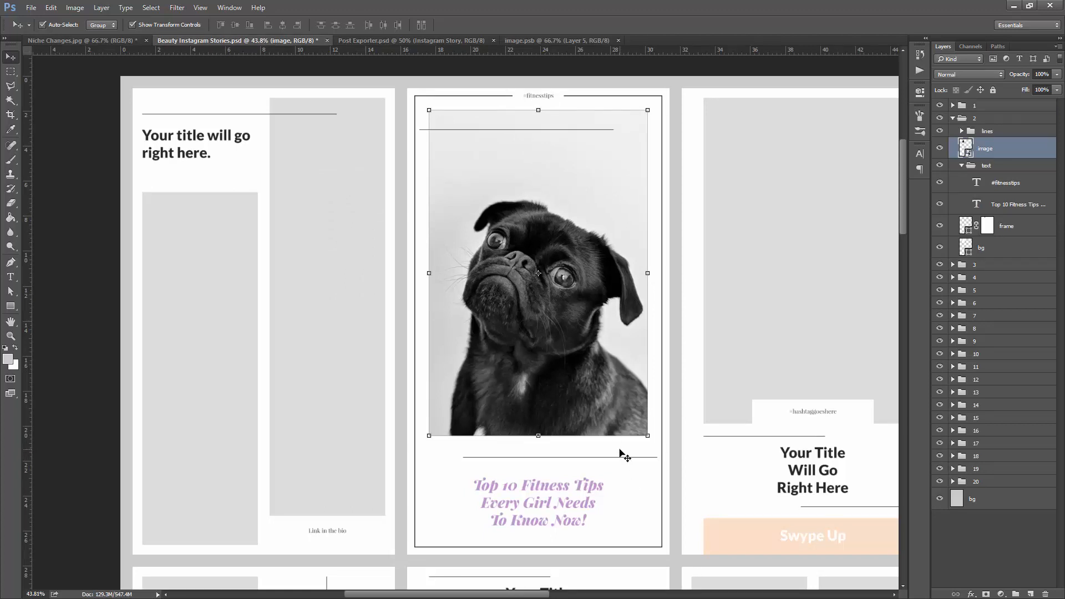
- Recolour the second story's lilac headline to grey 696969 by sampling tones from the pug photo
key("t")
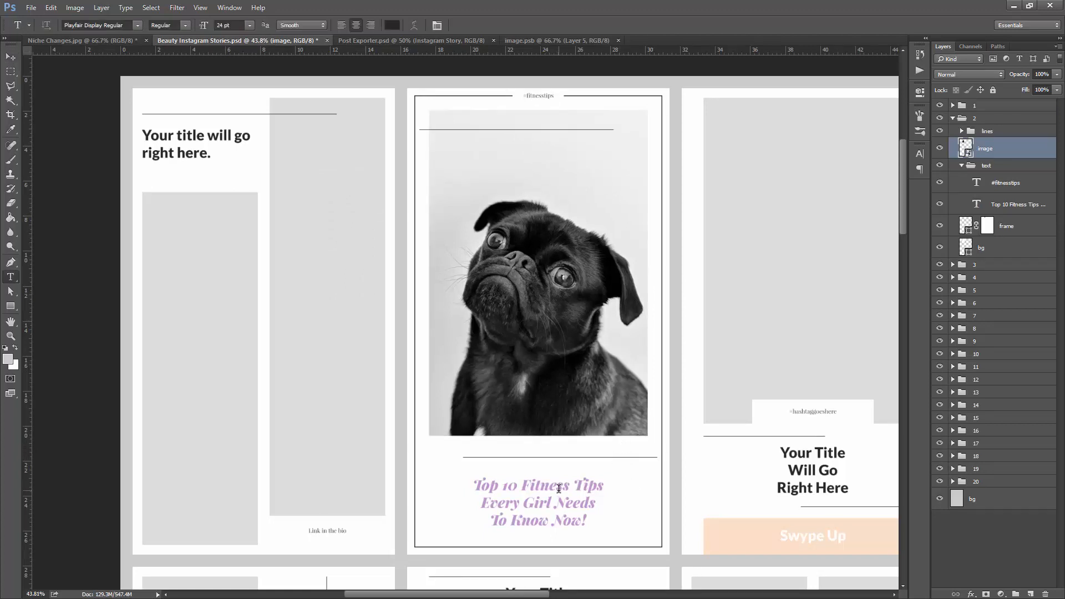
left_click(559, 488)
key("ctrl+a")
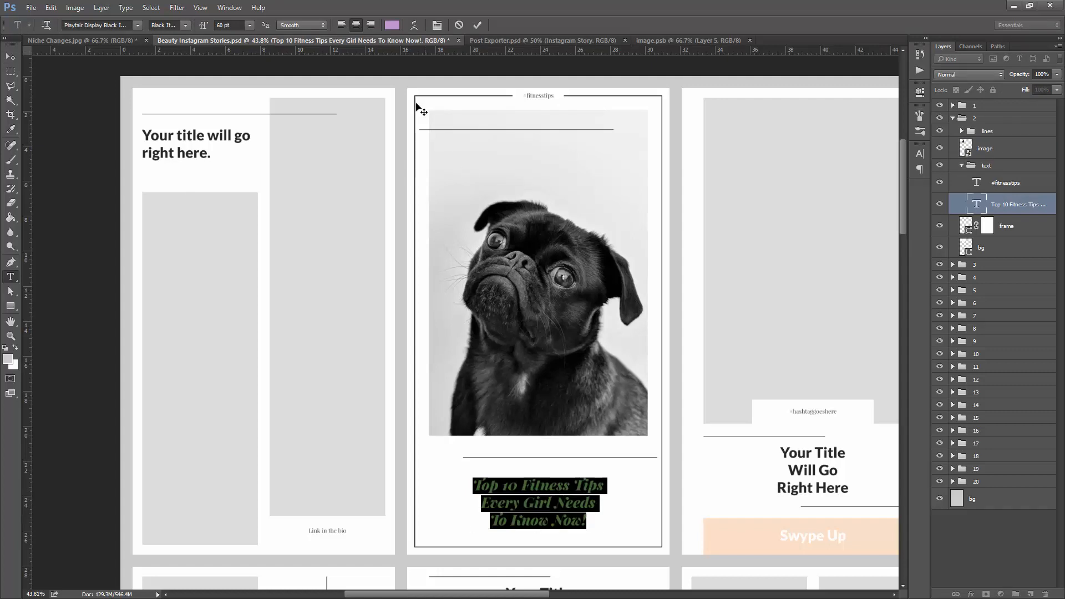
left_click(391, 25)
left_click(557, 234)
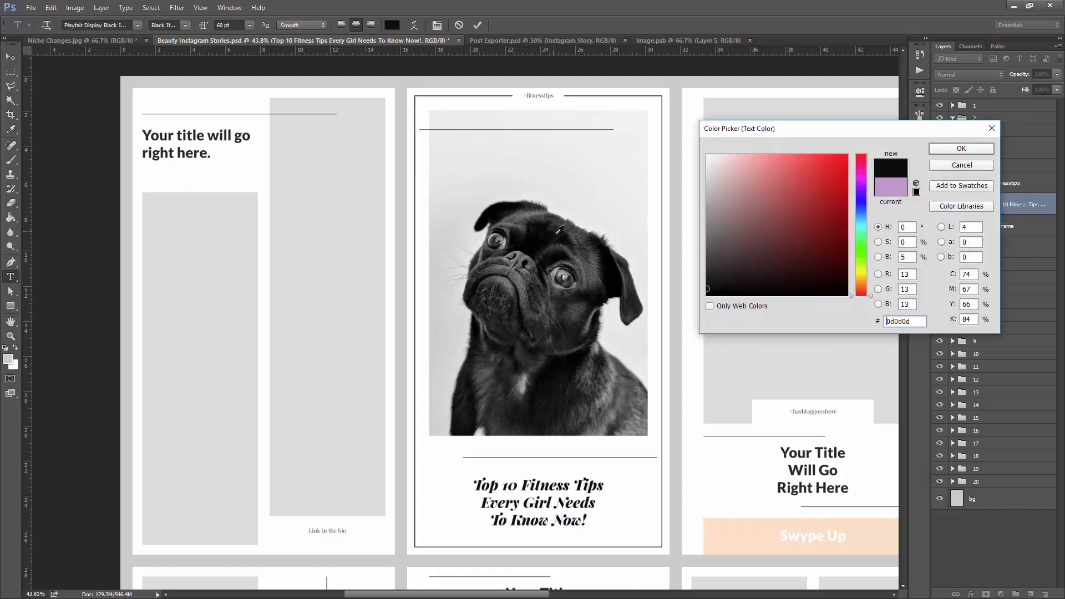
left_click(582, 273)
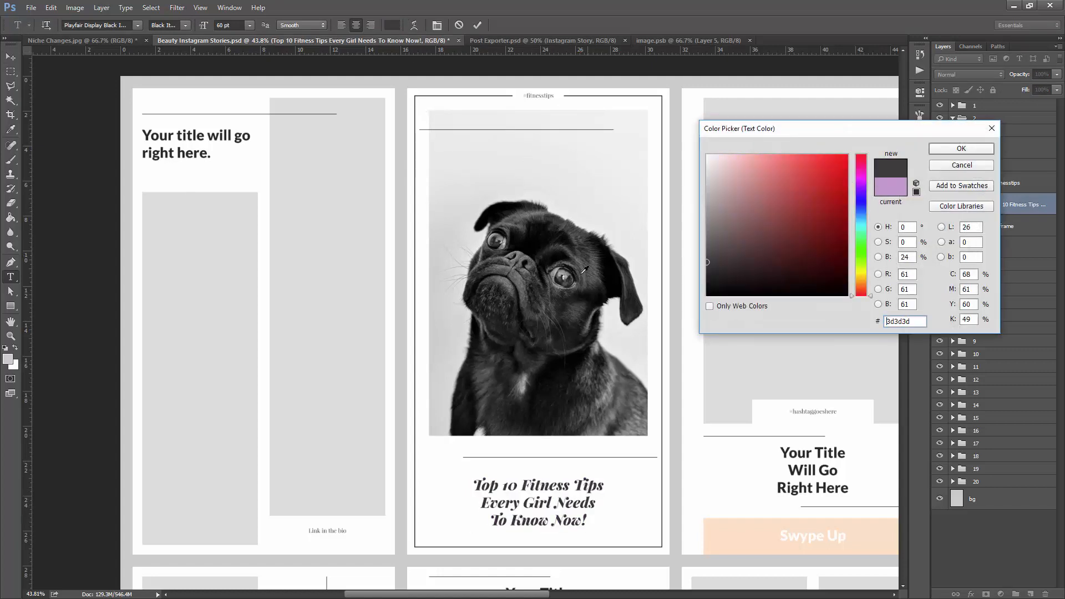
left_click(520, 275)
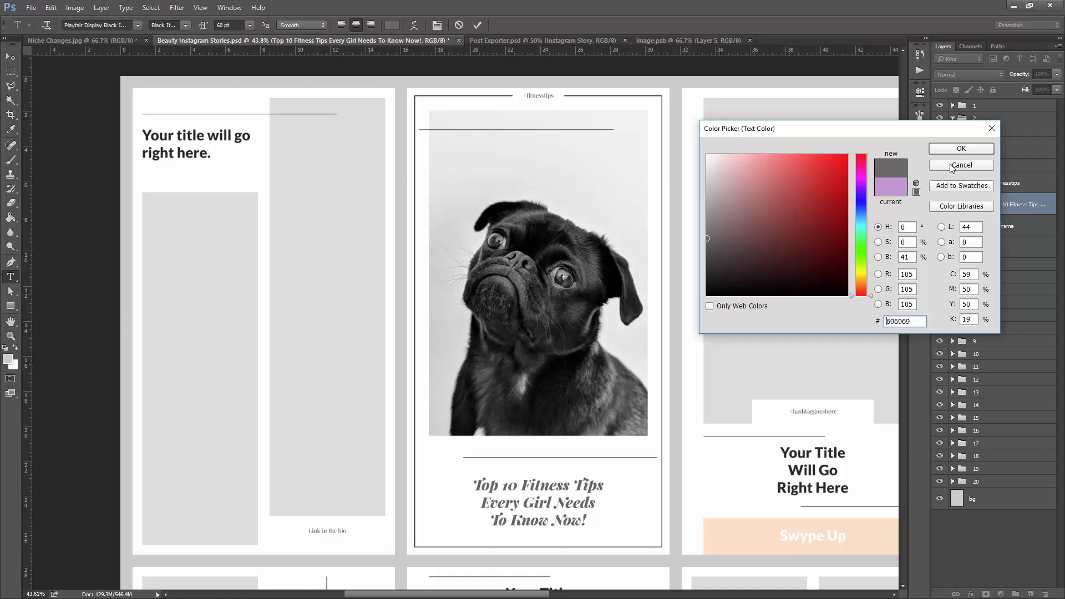
left_click(961, 148)
- Replace the headline with "How you can groom pugs in the spring with these tips." on three lines
type("How ")
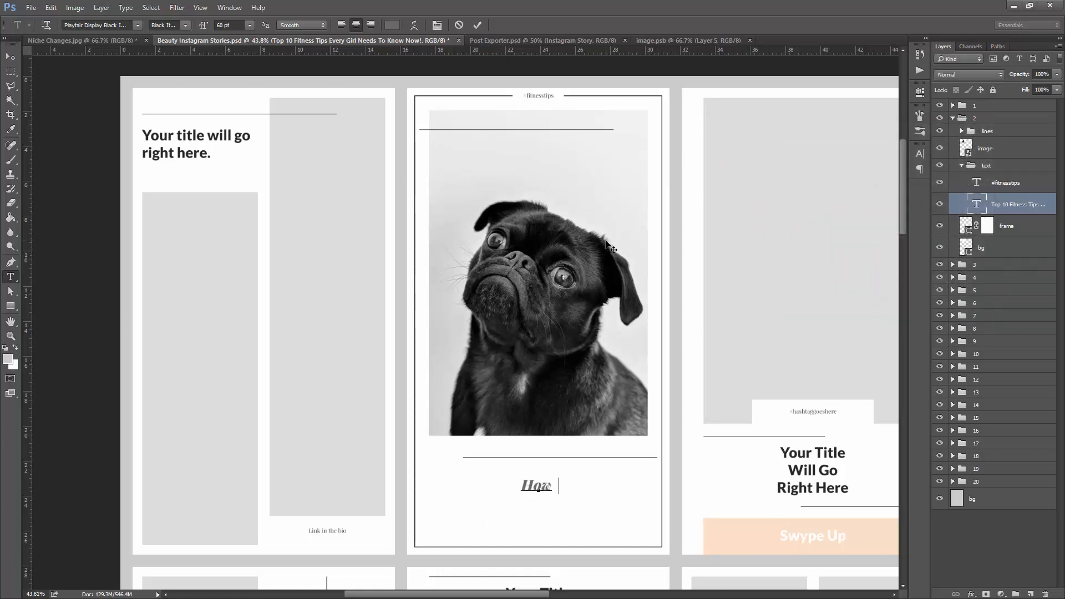
type("you can g")
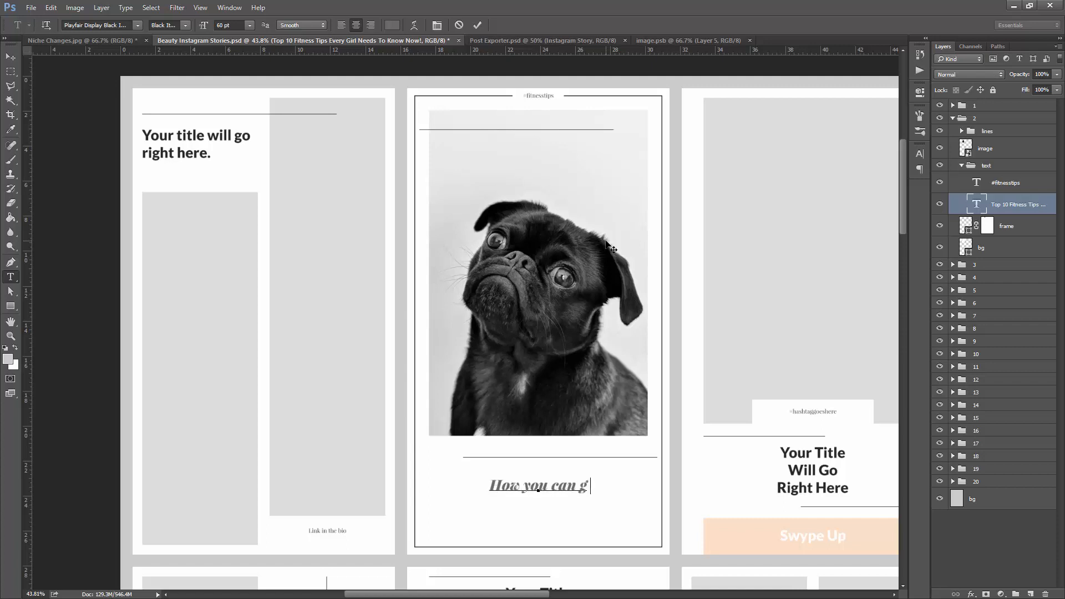
type("room pu")
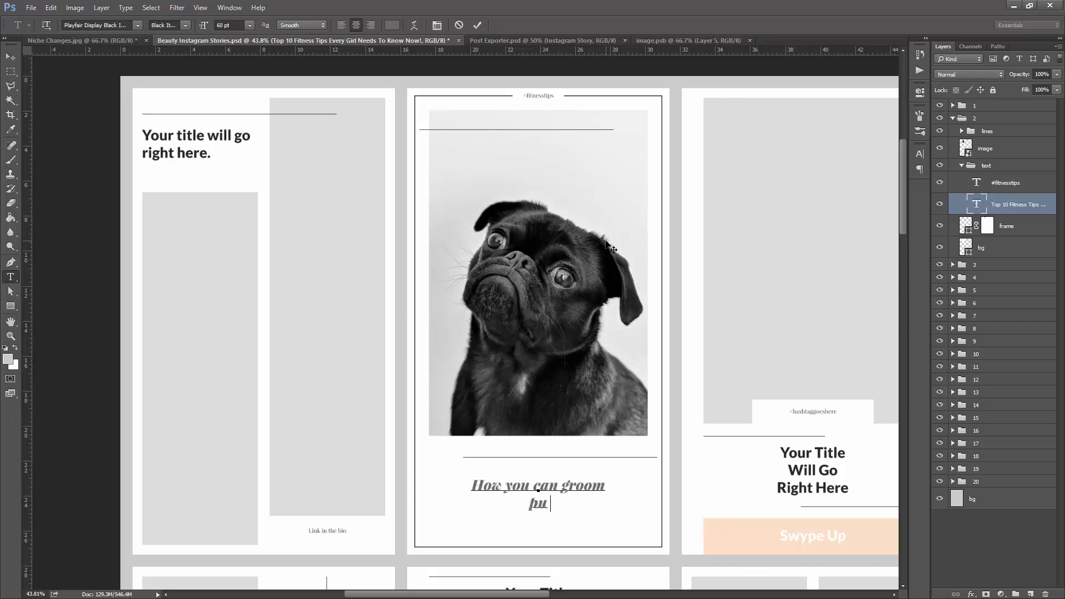
type("gs in the")
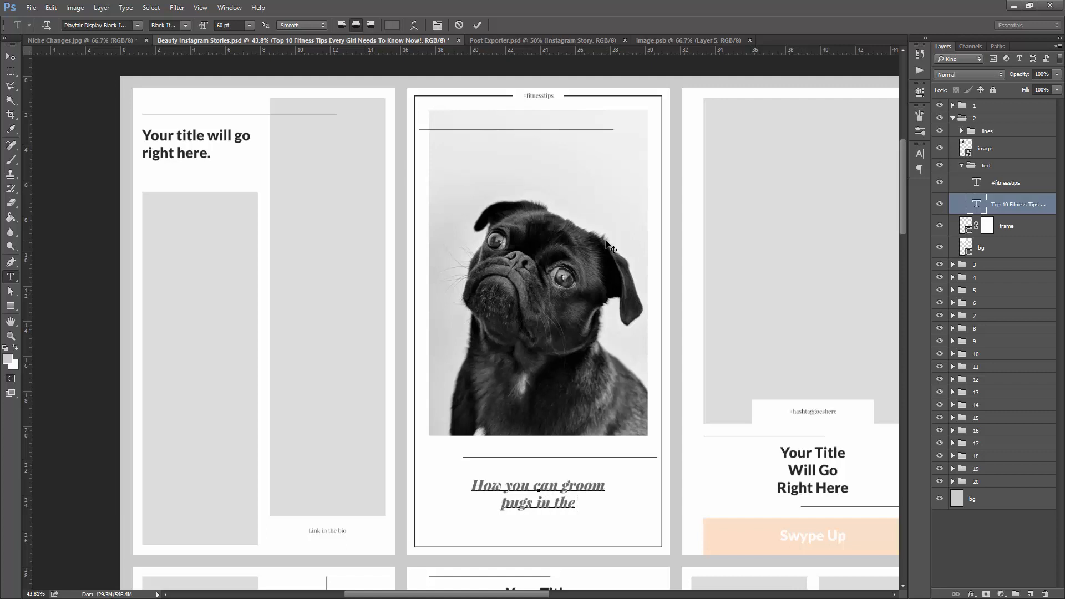
type(" spring")
key("Return")
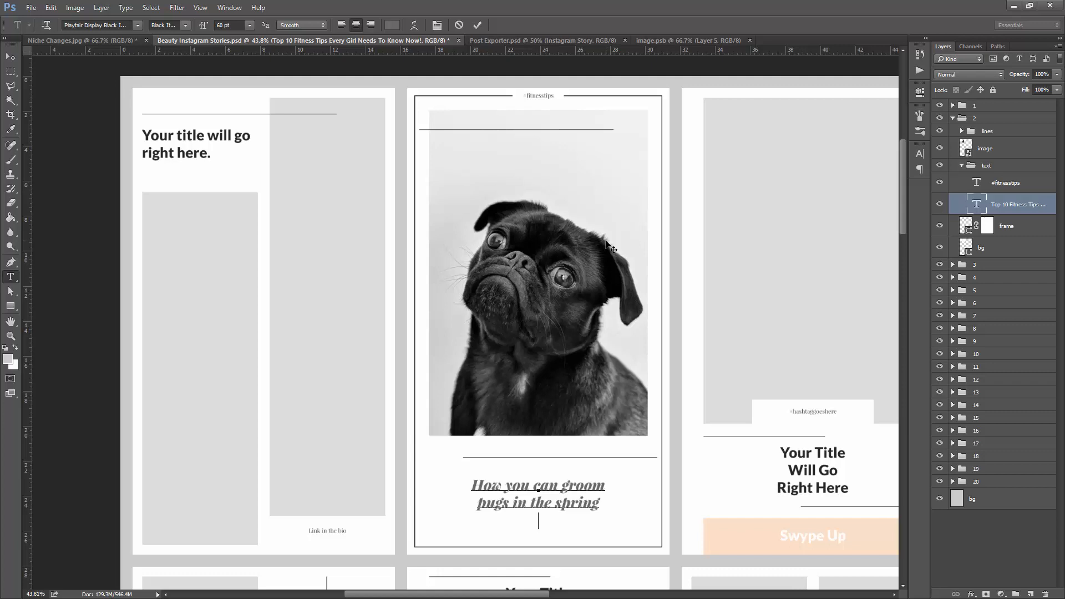
type("with these tips.")
key("ctrl+Return")
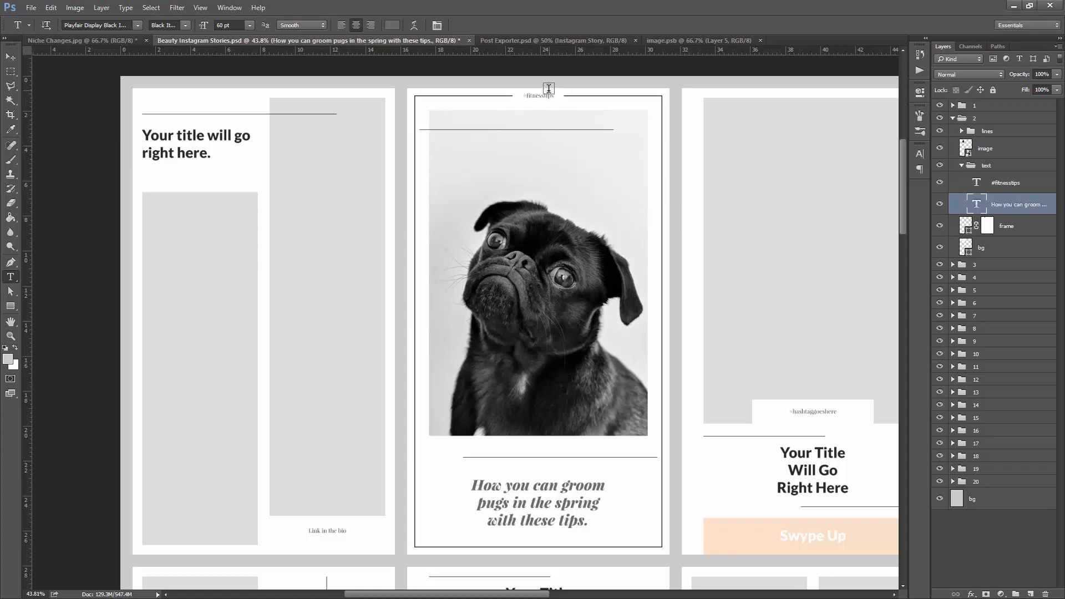
- Replace the hashtag above the second story's photo with "#puglove", keeping its existing text style
scroll(542, 86, "up", 5)
scroll(541, 83, "up", 2)
left_click(507, 110)
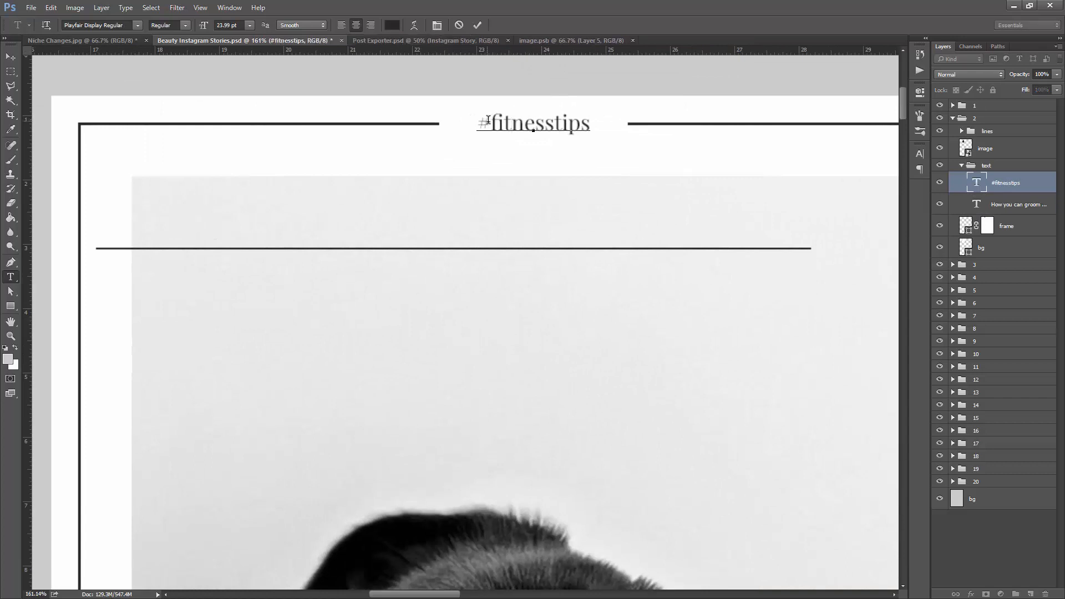
left_click_drag(507, 110, 619, 107)
type("puglove")
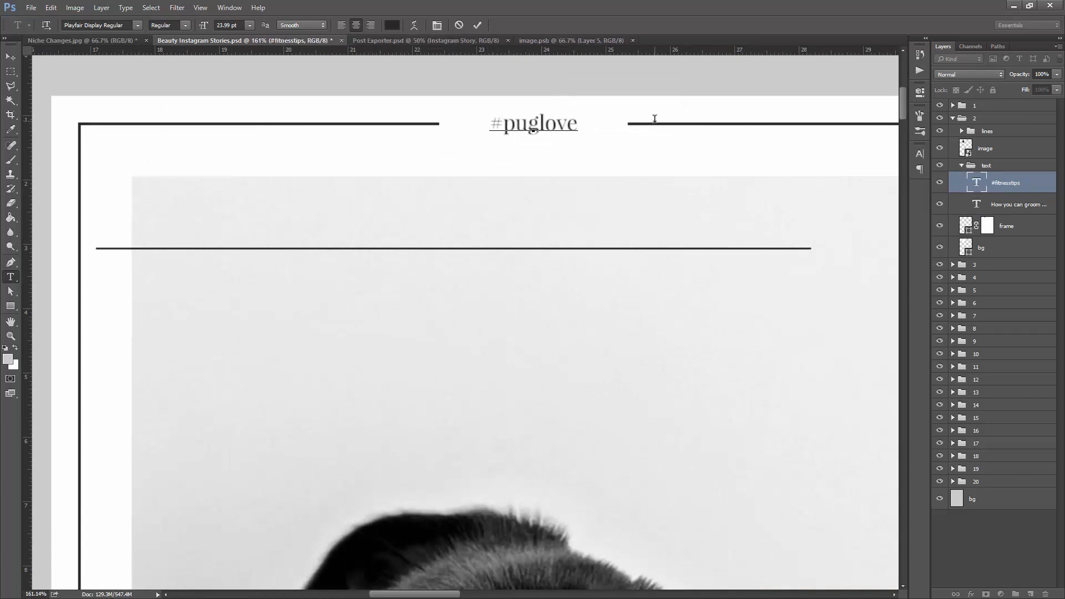
key("ctrl+Return")
scroll(607, 190, "down", 5)
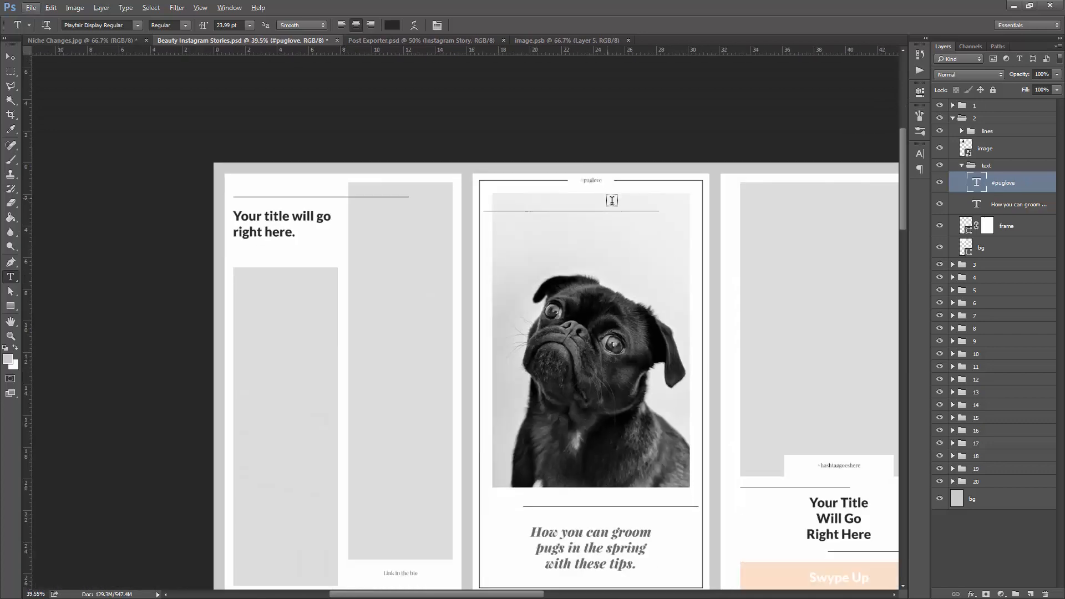
scroll(608, 196, "down", 3)
left_click(10, 72)
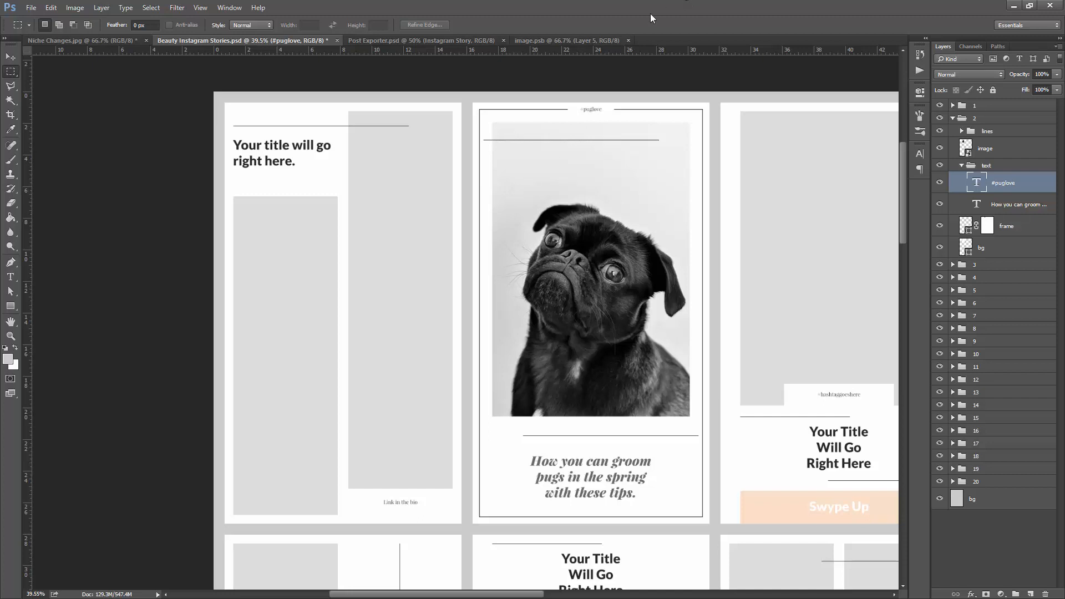
- Review the stacked photos in image.psb by hiding Layers 5 to 1 in turn and showing them again, and return to Beauty Instagram Stories.psd
left_click(572, 41)
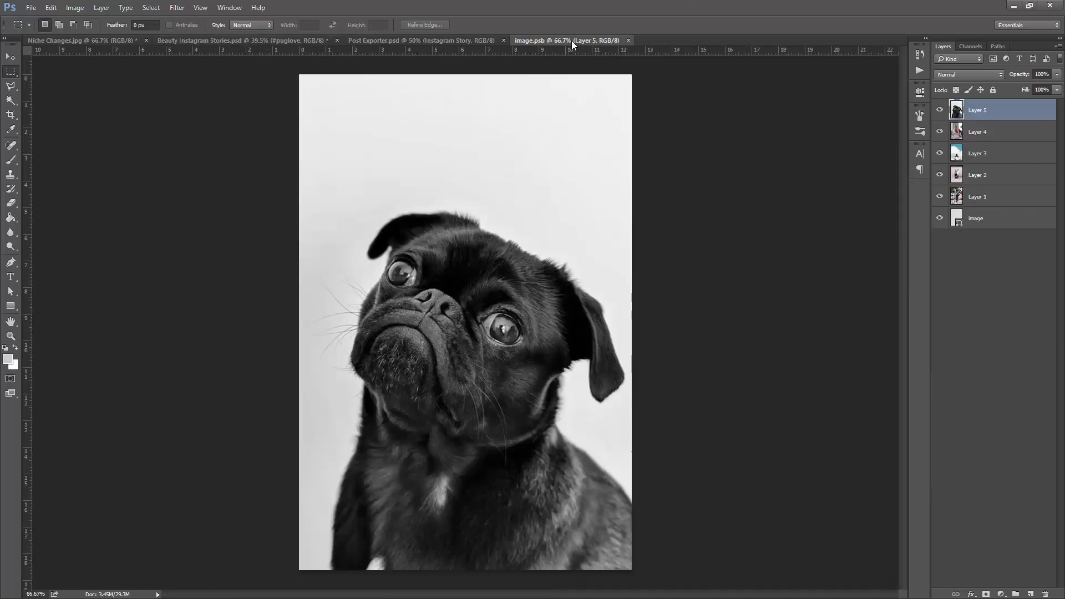
left_click(939, 110)
left_click(941, 132)
left_click(940, 153)
left_click(940, 175)
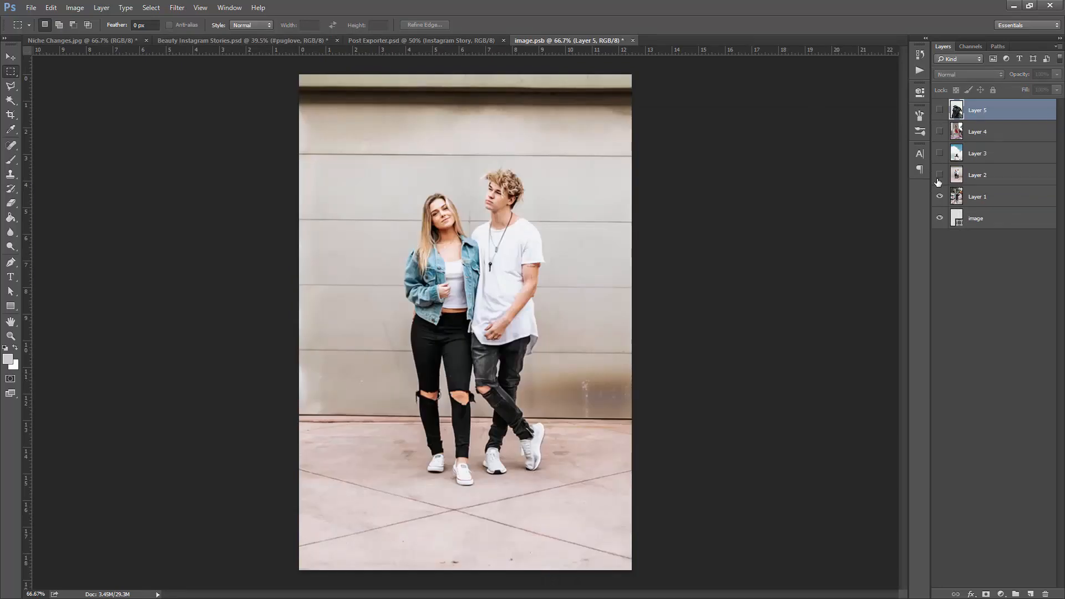
left_click(941, 201)
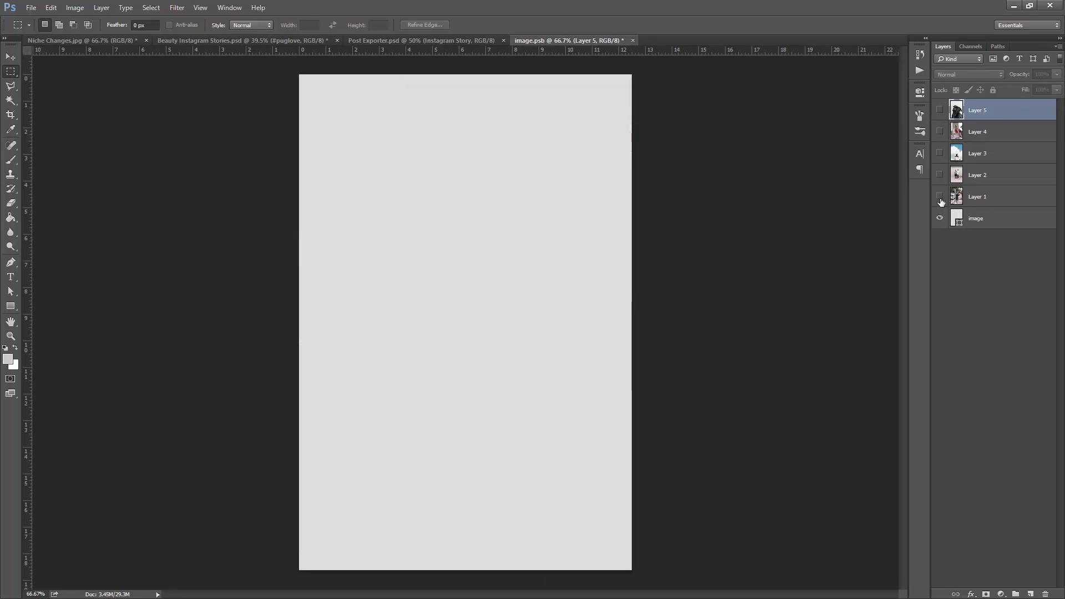
left_click_drag(941, 201, 937, 110)
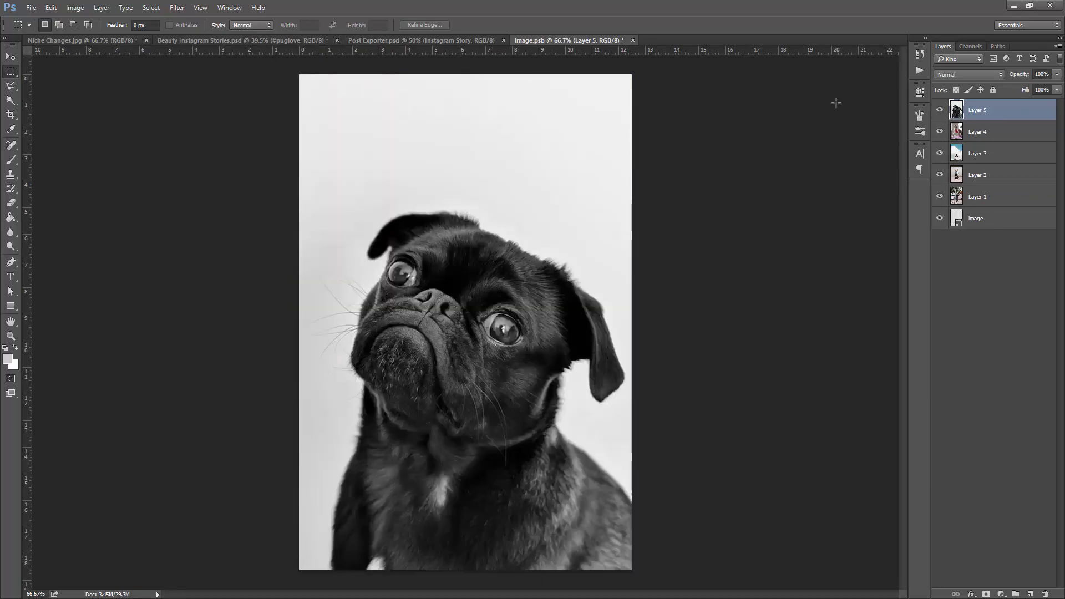
left_click(254, 43)
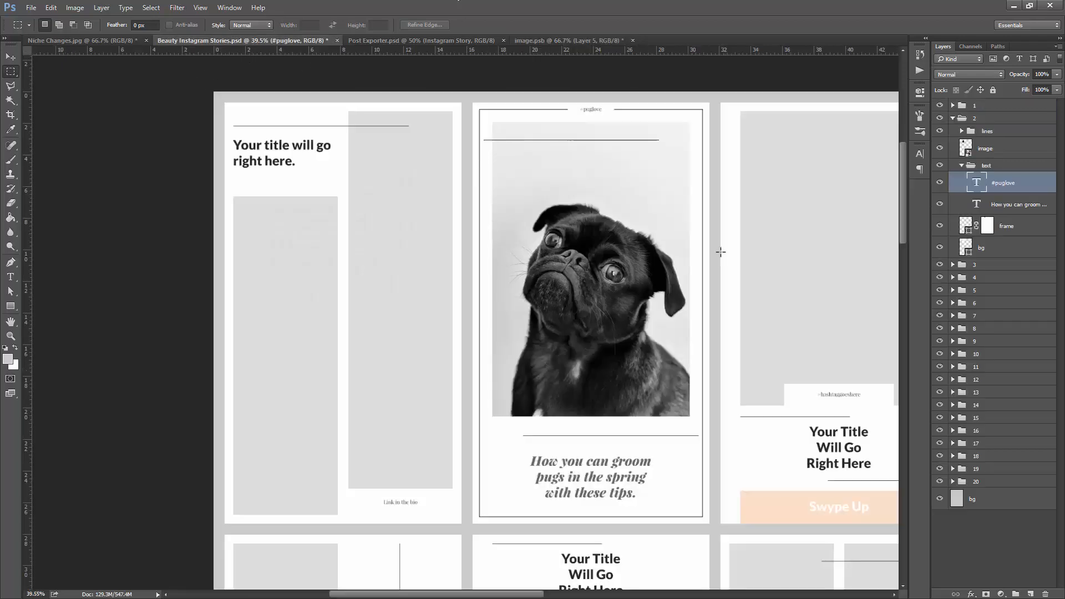